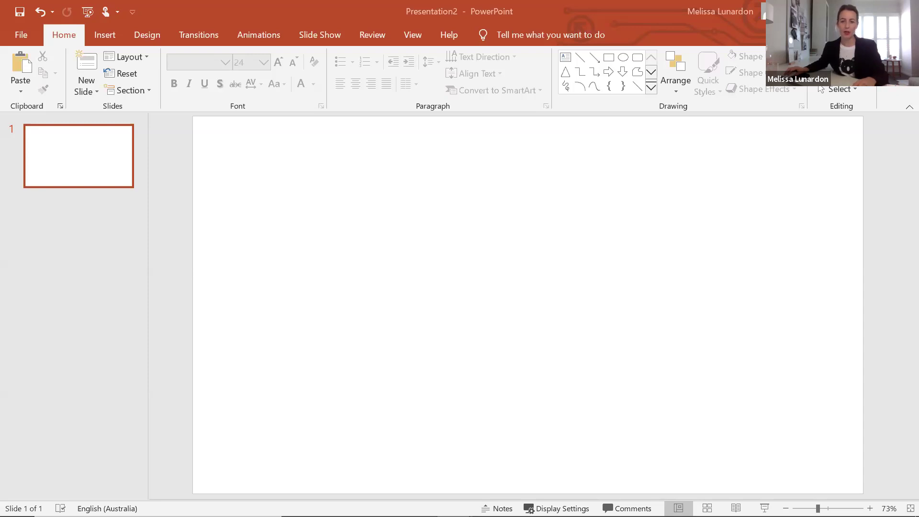
# Step: Paste the kitchen photo, shrink it, and move it to the upper left
pyautogui.hotkey('ctrl', 'v')
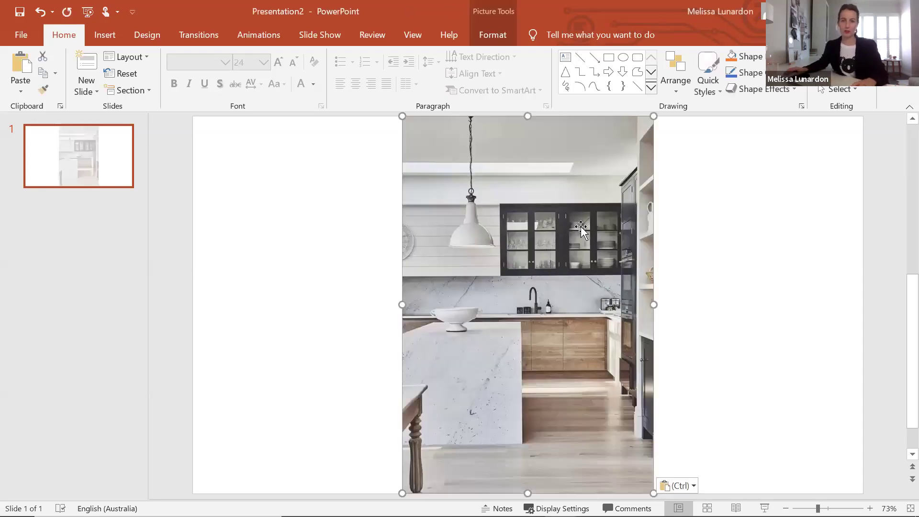
pyautogui.moveTo(656, 114); pyautogui.dragTo(539, 291)
pyautogui.moveTo(484, 265); pyautogui.dragTo(332, 159)
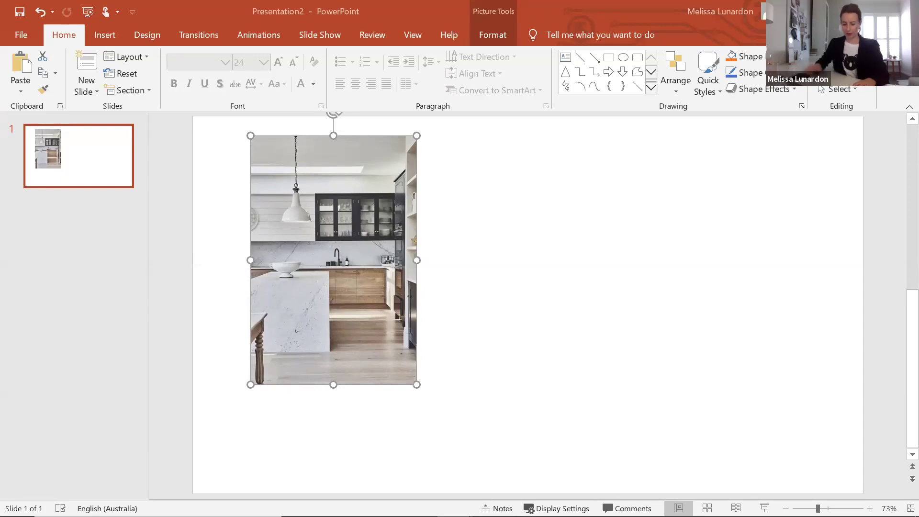
# Step: Paste the coastal cliff photo, shrink it, and place it beside the kitchen photo
pyautogui.hotkey('ctrl', 'v')
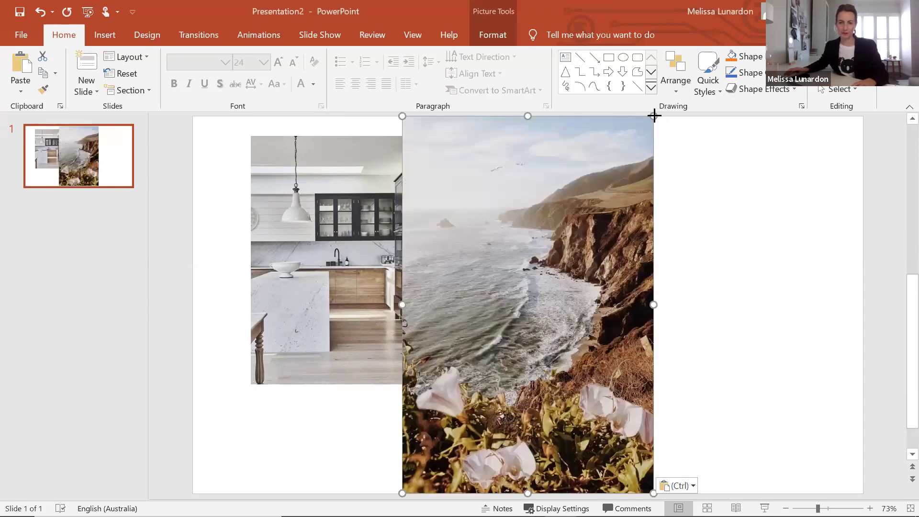
pyautogui.moveTo(653, 116); pyautogui.dragTo(529, 263)
pyautogui.moveTo(479, 392); pyautogui.dragTo(512, 251)
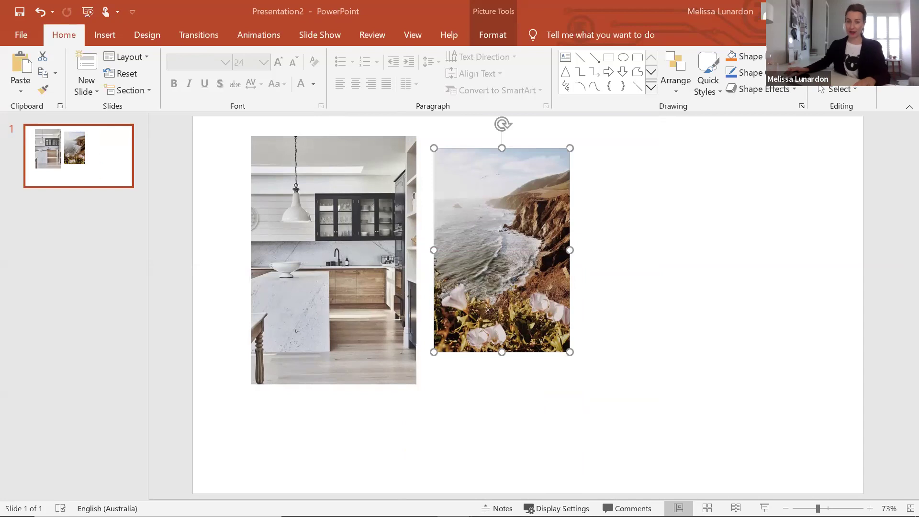
# Step: Paste the orange armchair photo, shrink it, and move it to the lower right
pyautogui.click(767, 320)
pyautogui.hotkey('ctrl', 'v')
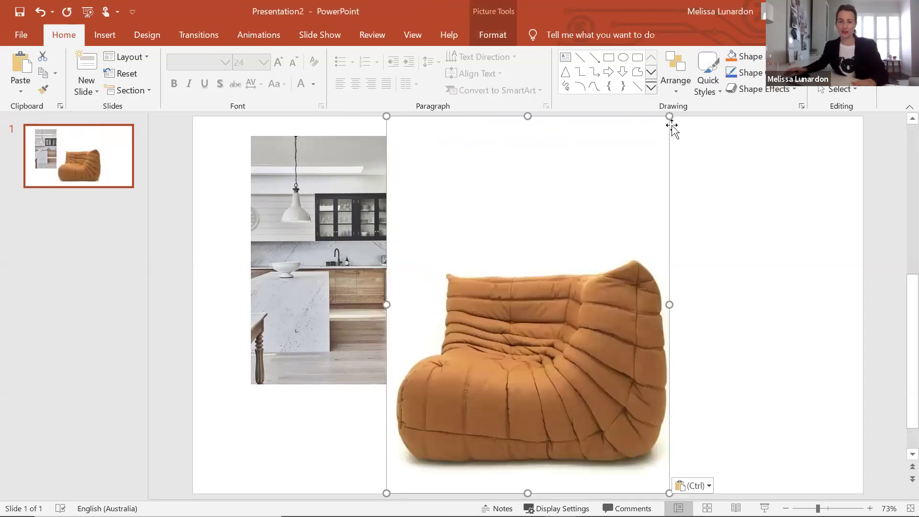
pyautogui.moveTo(668, 116); pyautogui.dragTo(566, 258)
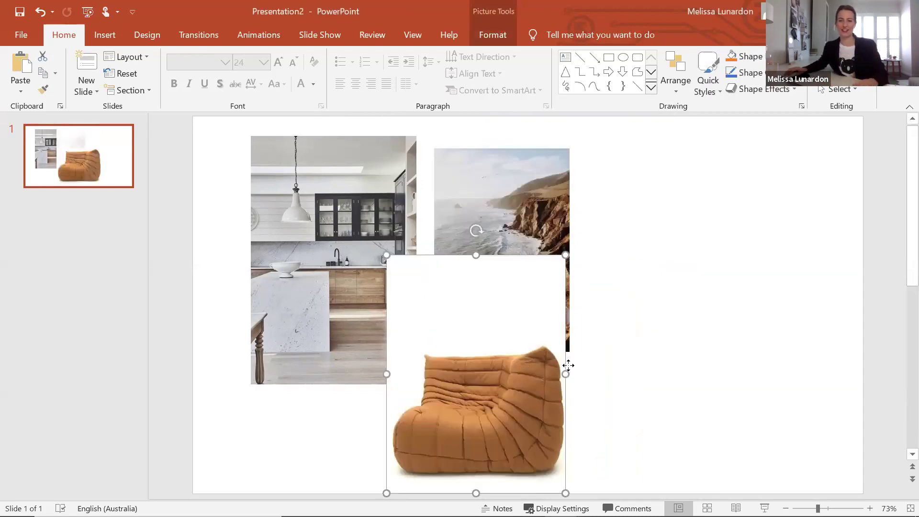
pyautogui.moveTo(568, 365); pyautogui.dragTo(746, 346)
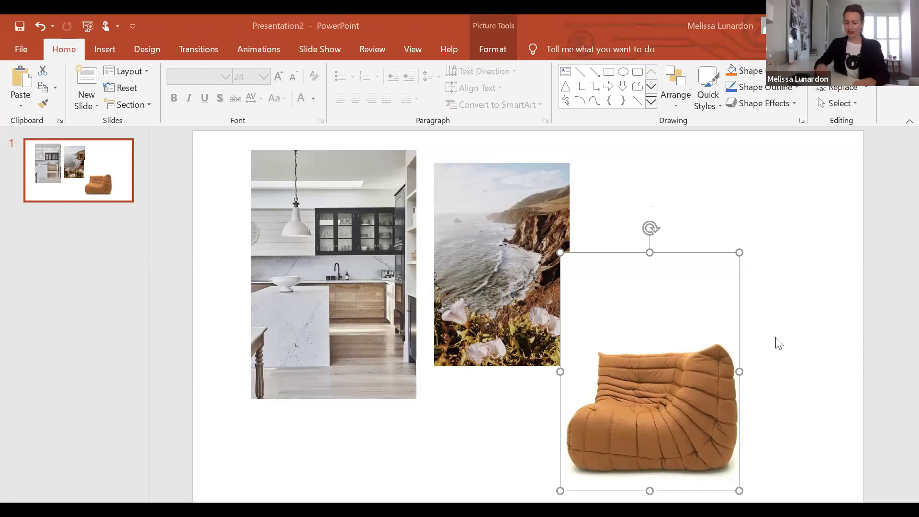
# Step: Paste the round board photo, shrink it, and place it above the armchair
pyautogui.click(779, 344)
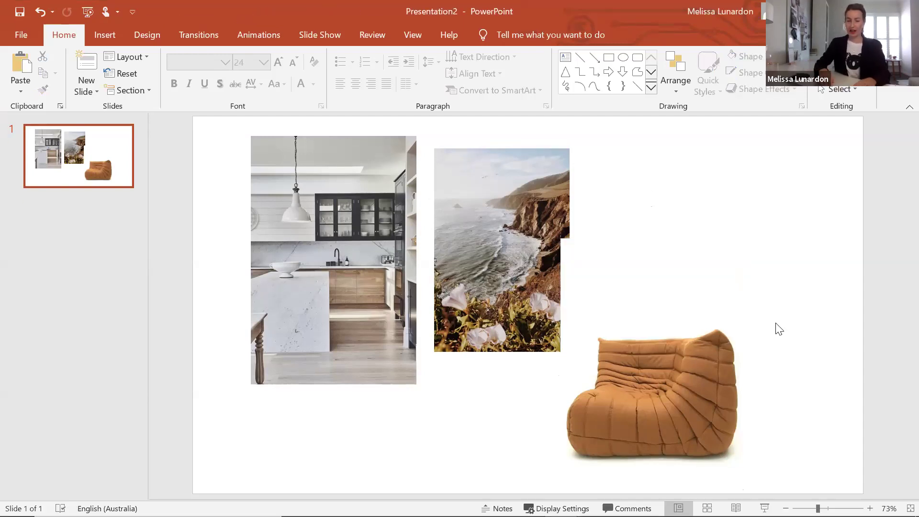
pyautogui.hotkey('ctrl', 'v')
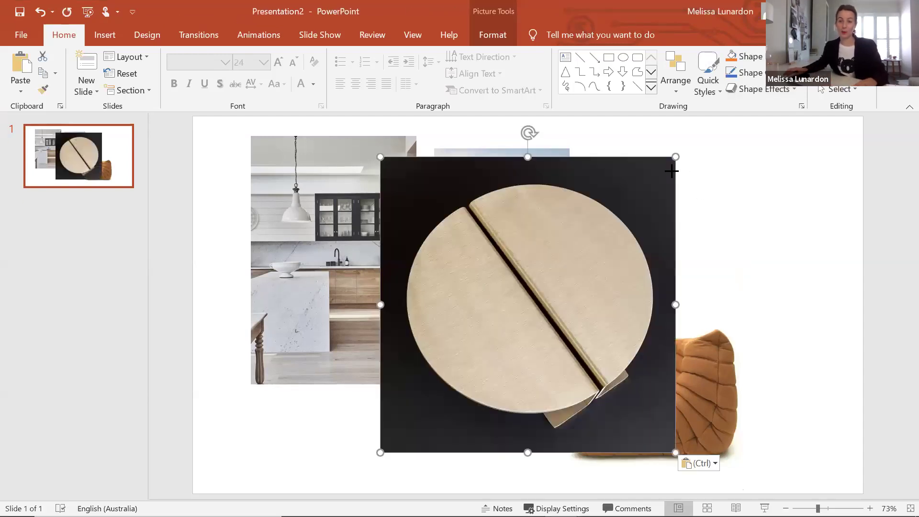
pyautogui.moveTo(675, 157); pyautogui.dragTo(724, 150)
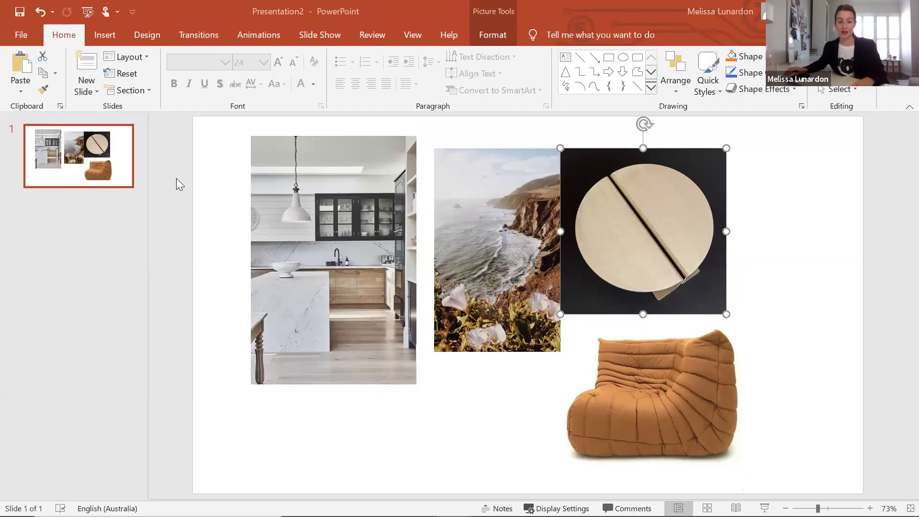
# Step: Paste the draped fabric photo, shrink it, and move it to the right edge
pyautogui.hotkey('ctrl', 'v')
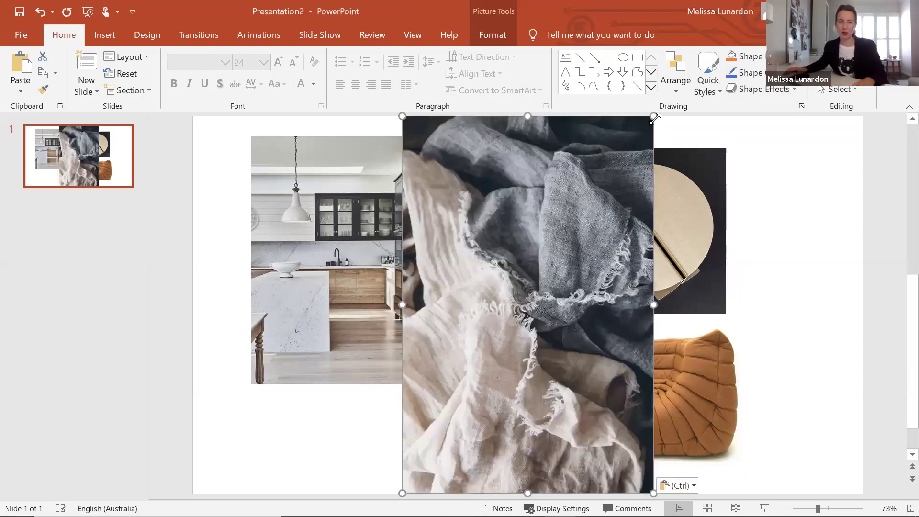
pyautogui.moveTo(653, 117); pyautogui.dragTo(558, 287)
pyautogui.moveTo(520, 319); pyautogui.dragTo(820, 231)
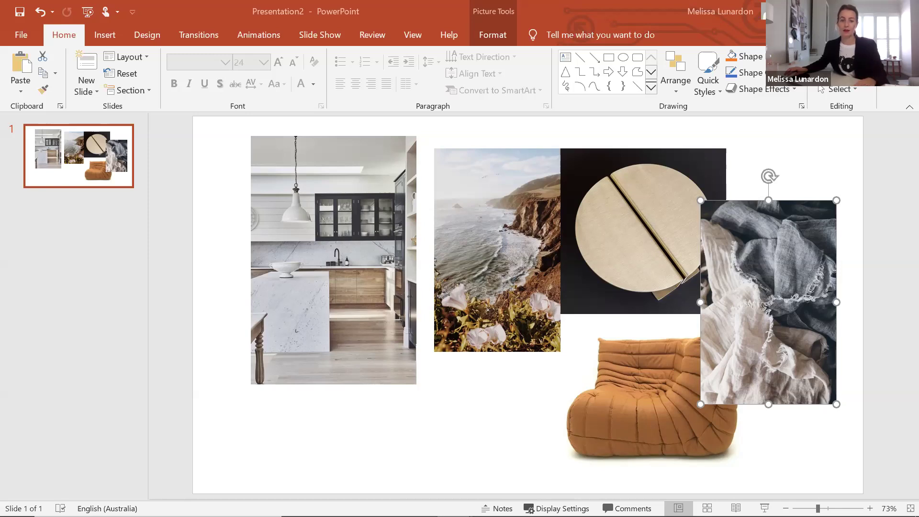
# Step: Paste the green-tiled bathroom photo, shrink it, and place it over the kitchen photo
pyautogui.click(500, 437)
pyautogui.hotkey('ctrl', 'v')
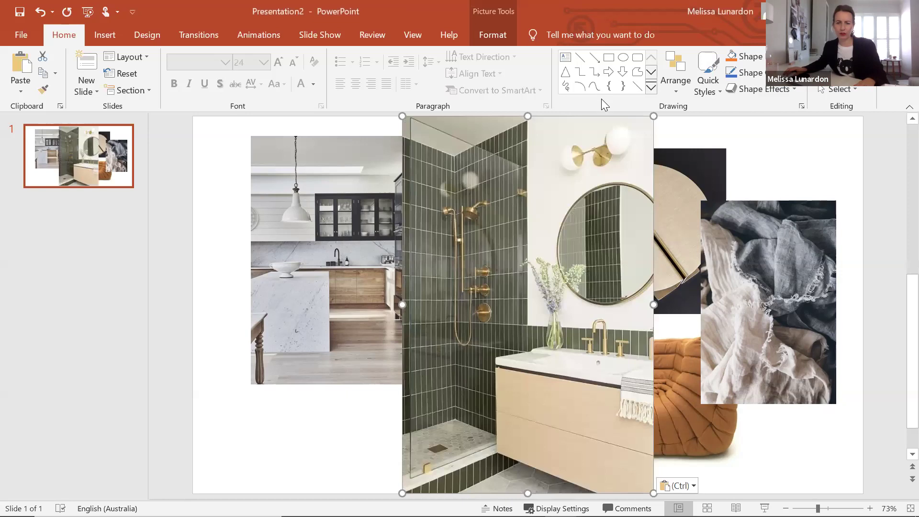
pyautogui.moveTo(653, 116); pyautogui.dragTo(553, 267)
pyautogui.moveTo(424, 355); pyautogui.dragTo(343, 330)
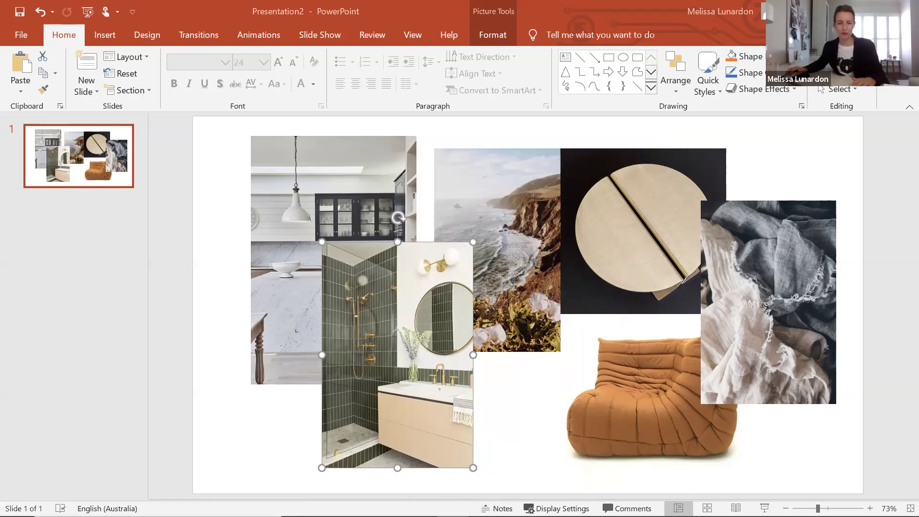
# Step: Paste the living-room photo and four-painting group, moving the paintings right and the kitchen photo up-left
pyautogui.click(776, 452)
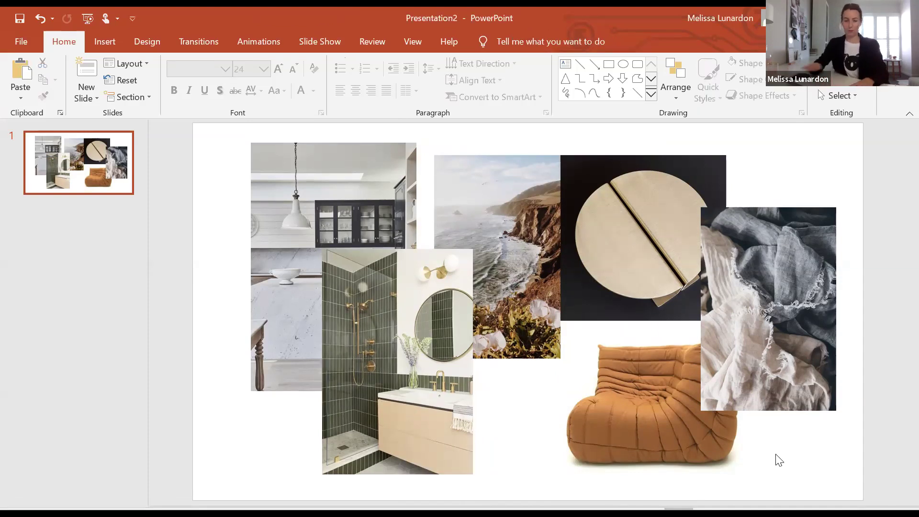
pyautogui.hotkey('ctrl', 'v')
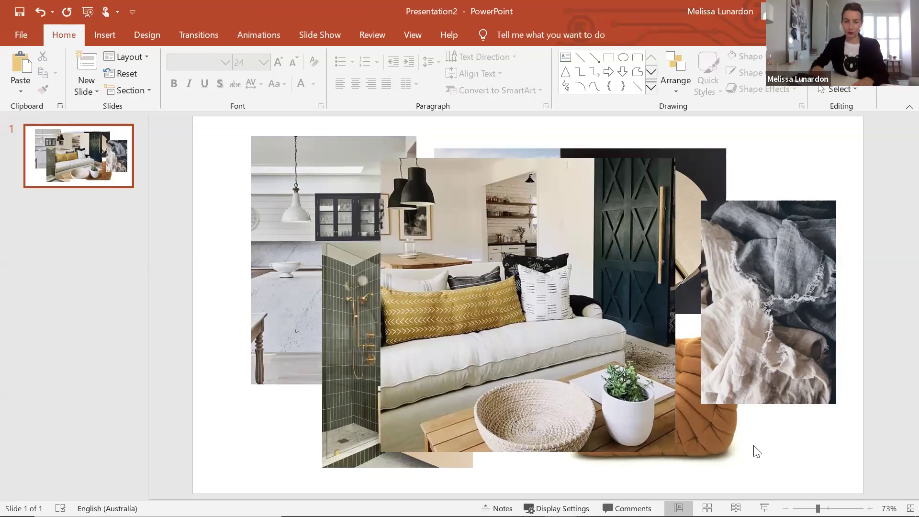
pyautogui.hotkey('ctrl', 'v')
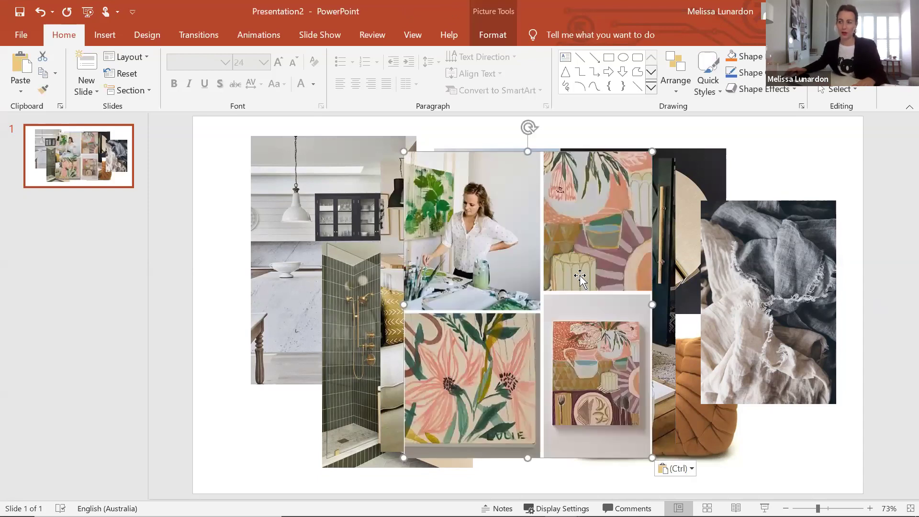
pyautogui.moveTo(582, 277); pyautogui.dragTo(770, 274)
pyautogui.moveTo(324, 210); pyautogui.dragTo(295, 202)
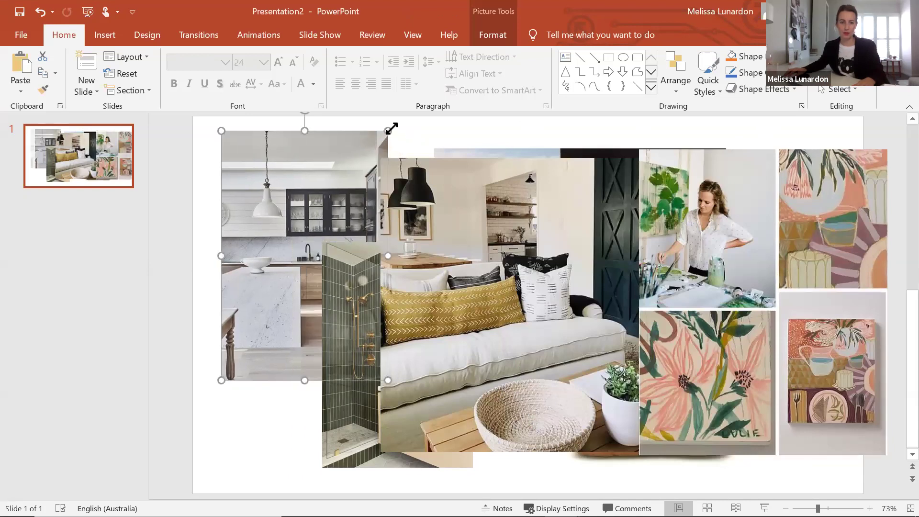
# Step: Shrink the kitchen photo, send the smaller living-room photo bottom left, and set the bathroom beside the kitchen
pyautogui.moveTo(385, 135); pyautogui.dragTo(296, 149)
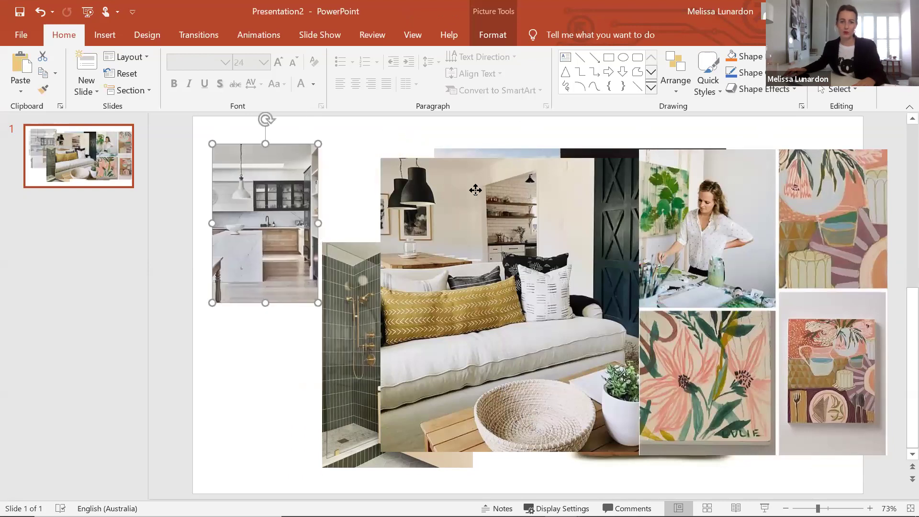
pyautogui.moveTo(618, 165); pyautogui.dragTo(579, 139)
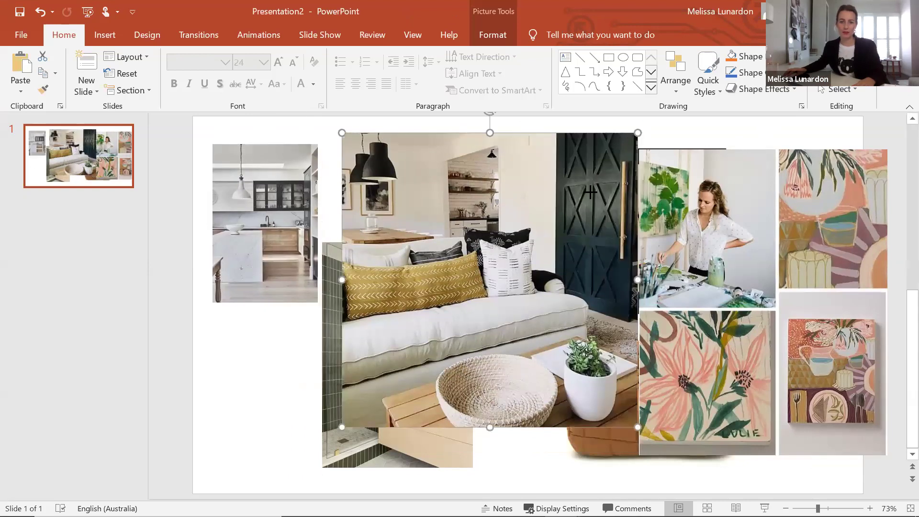
pyautogui.moveTo(590, 192); pyautogui.dragTo(561, 208)
pyautogui.moveTo(451, 318); pyautogui.dragTo(297, 423)
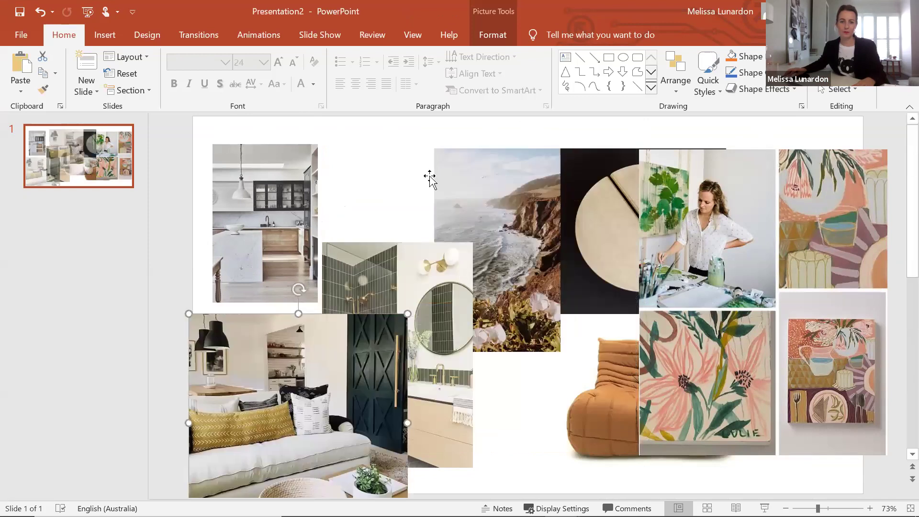
pyautogui.moveTo(470, 253); pyautogui.dragTo(385, 249)
pyautogui.moveTo(341, 312); pyautogui.dragTo(387, 227)
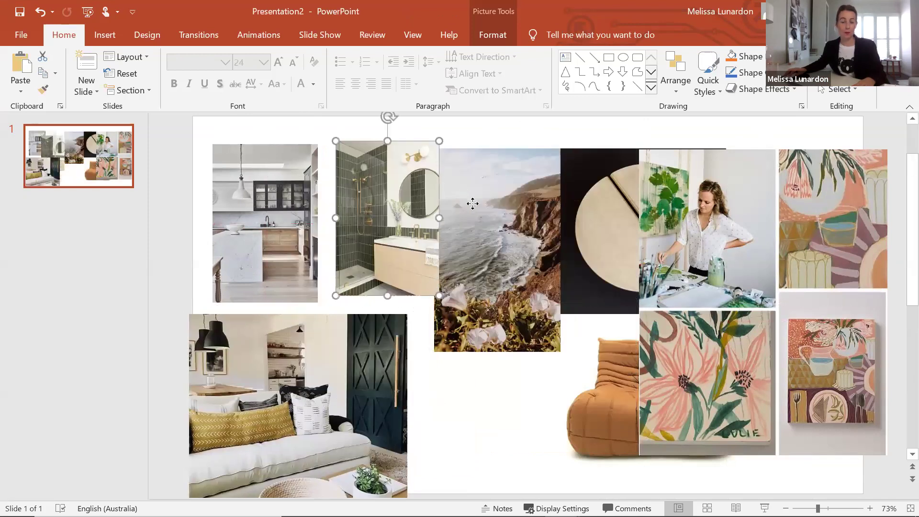
# Step: Shrink the coastal photo to bottom centre and place the smaller round board beside the bathroom
pyautogui.click(472, 205)
pyautogui.moveTo(560, 149); pyautogui.dragTo(528, 210)
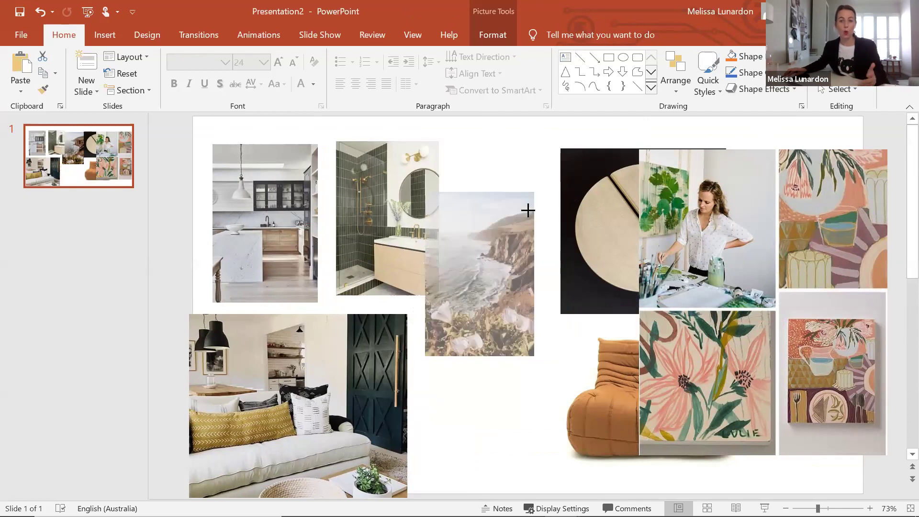
pyautogui.moveTo(506, 344); pyautogui.dragTo(512, 469)
pyautogui.moveTo(592, 231); pyautogui.dragTo(498, 216)
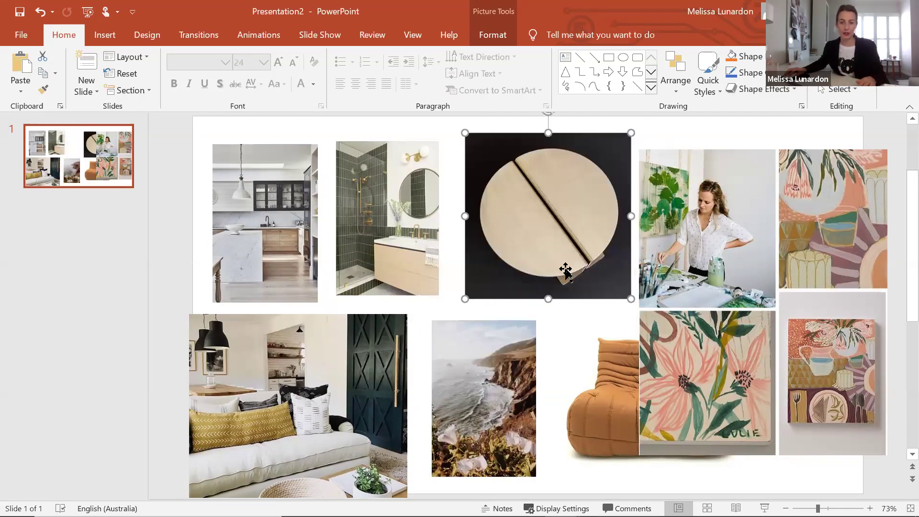
pyautogui.moveTo(631, 299); pyautogui.dragTo(561, 228)
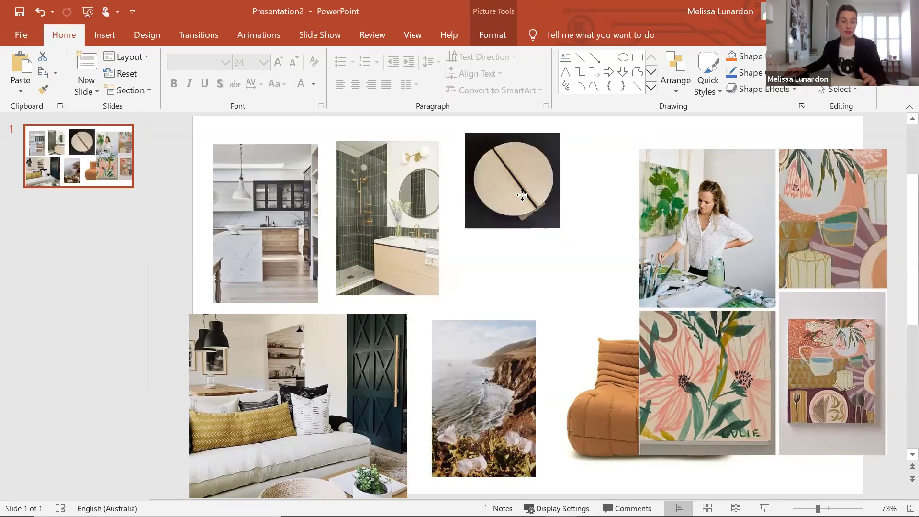
pyautogui.moveTo(522, 194); pyautogui.dragTo(496, 203)
# Step: Shrink the paintings group, move the fabric photo top right, and the armchair beneath it
pyautogui.click(615, 207)
pyautogui.moveTo(886, 442); pyautogui.dragTo(697, 328)
pyautogui.moveTo(622, 224); pyautogui.dragTo(613, 226)
pyautogui.moveTo(786, 286); pyautogui.dragTo(800, 221)
pyautogui.moveTo(663, 249); pyautogui.dragTo(672, 250)
pyautogui.moveTo(693, 381); pyautogui.dragTo(769, 393)
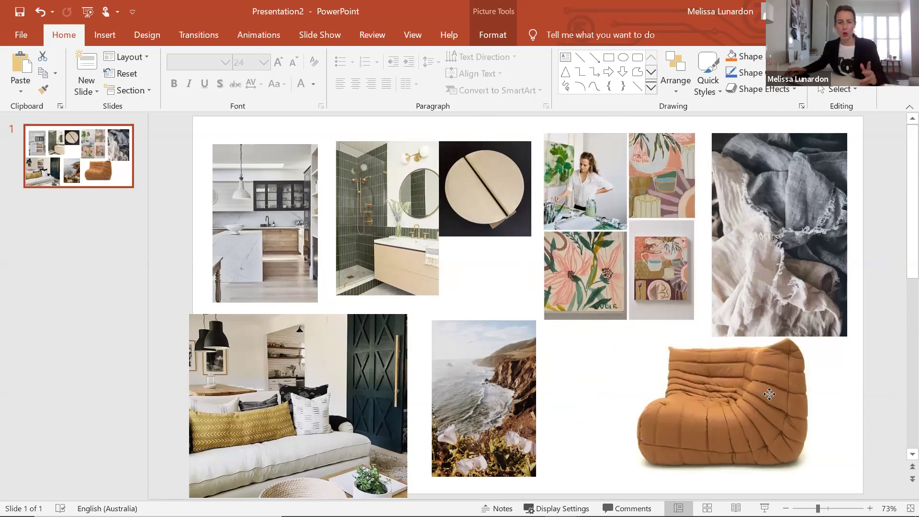
# Step: Align the bottom row: living-room photo under the kitchen, coastal photo beside it
pyautogui.moveTo(516, 395); pyautogui.dragTo(574, 405)
pyautogui.moveTo(384, 409); pyautogui.dragTo(415, 397)
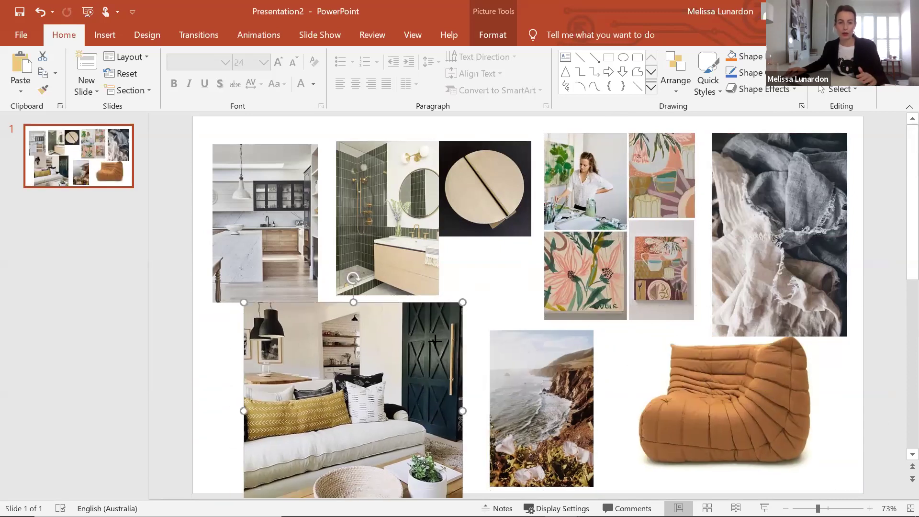
pyautogui.moveTo(434, 340); pyautogui.dragTo(414, 348)
pyautogui.moveTo(311, 450); pyautogui.dragTo(355, 423)
pyautogui.moveTo(540, 407); pyautogui.dragTo(528, 399)
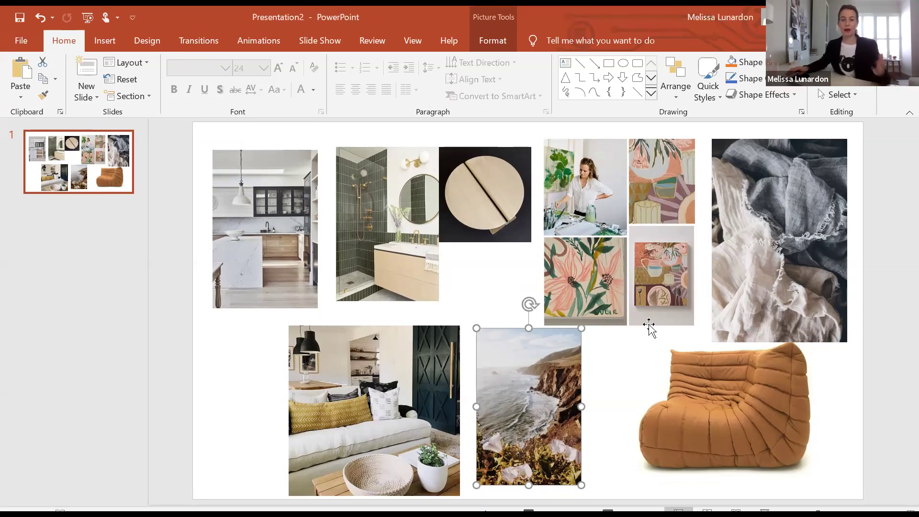
# Step: Paste the timber-ceiling living-room photo, shrink it, and line it up in the gap
pyautogui.hotkey('ctrl', 'v')
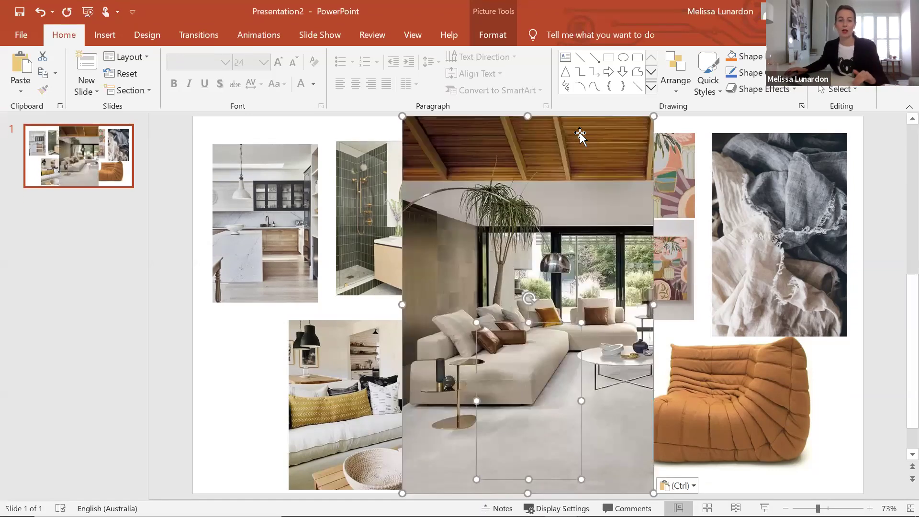
pyautogui.moveTo(609, 196); pyautogui.dragTo(529, 314)
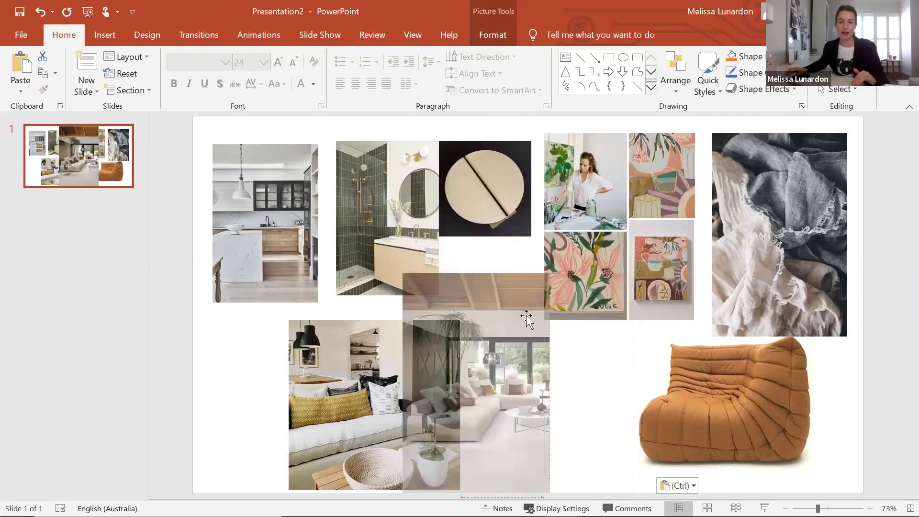
pyautogui.moveTo(526, 347); pyautogui.dragTo(587, 324)
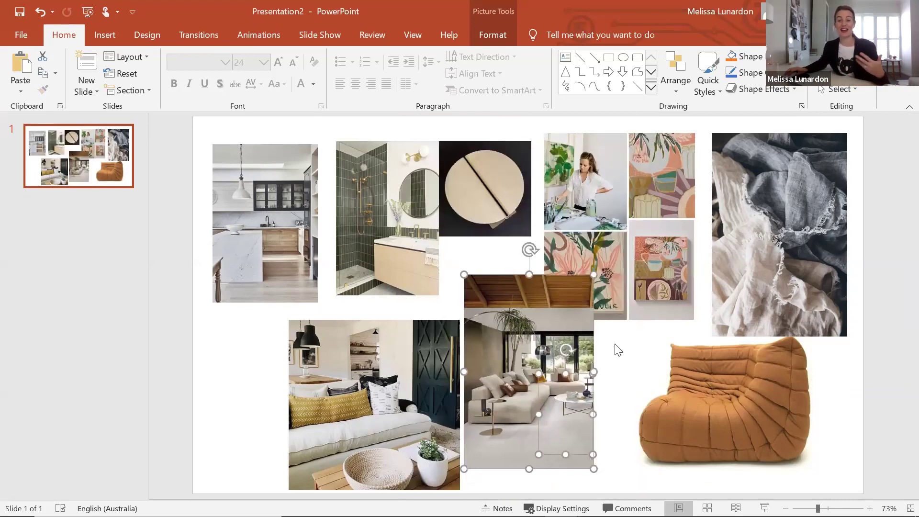
pyautogui.moveTo(559, 355); pyautogui.dragTo(638, 326)
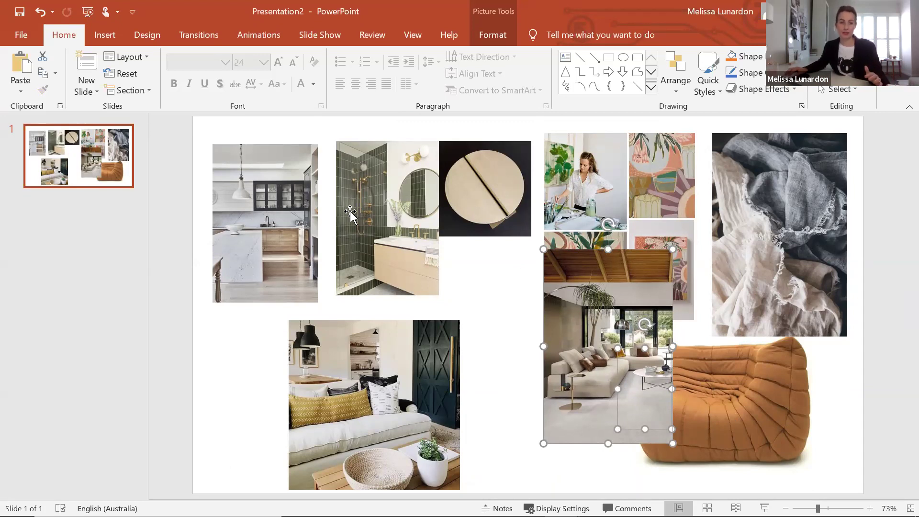
# Step: Align the kitchen photo with the top row, the sofa photo under it, and the painting collage beside
pyautogui.moveTo(277, 201); pyautogui.dragTo(285, 200)
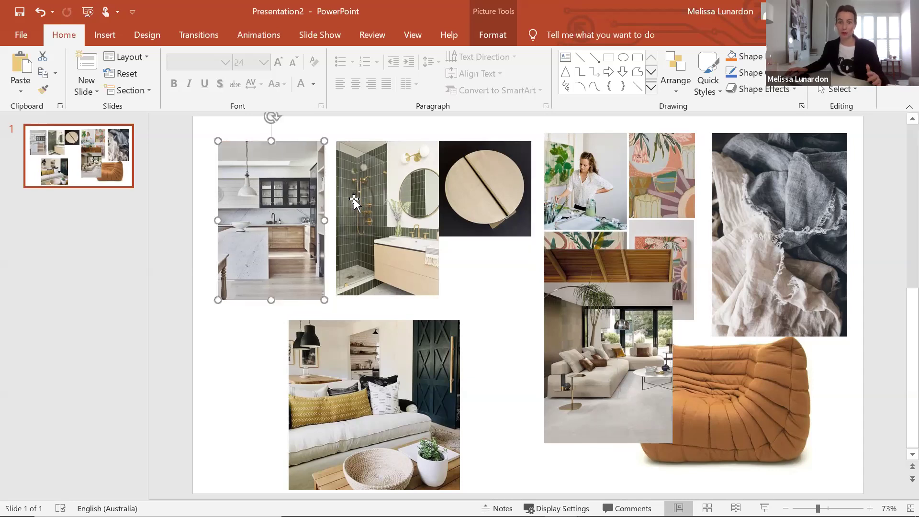
pyautogui.moveTo(366, 378); pyautogui.dragTo(265, 362)
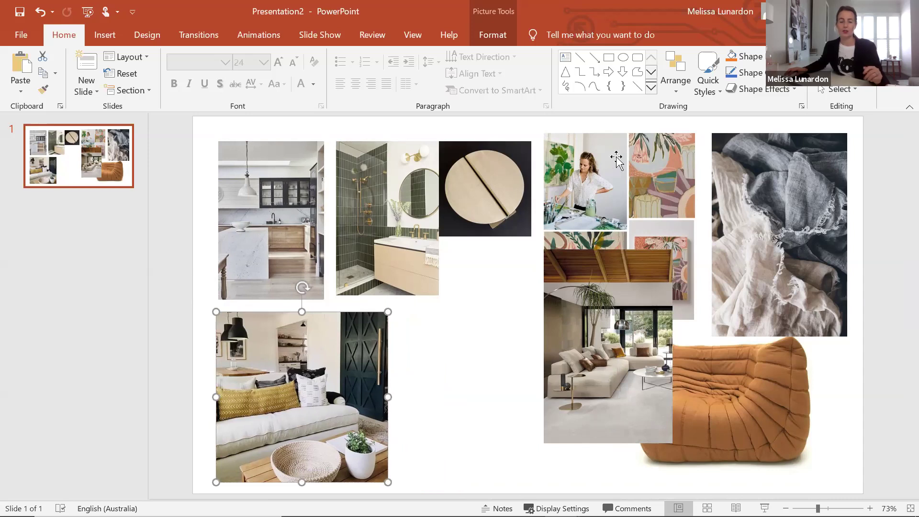
pyautogui.moveTo(584, 191)
pyautogui.mouseDown()
pyautogui.moveTo(462, 335)
pyautogui.moveTo(435, 341)
pyautogui.mouseUp()
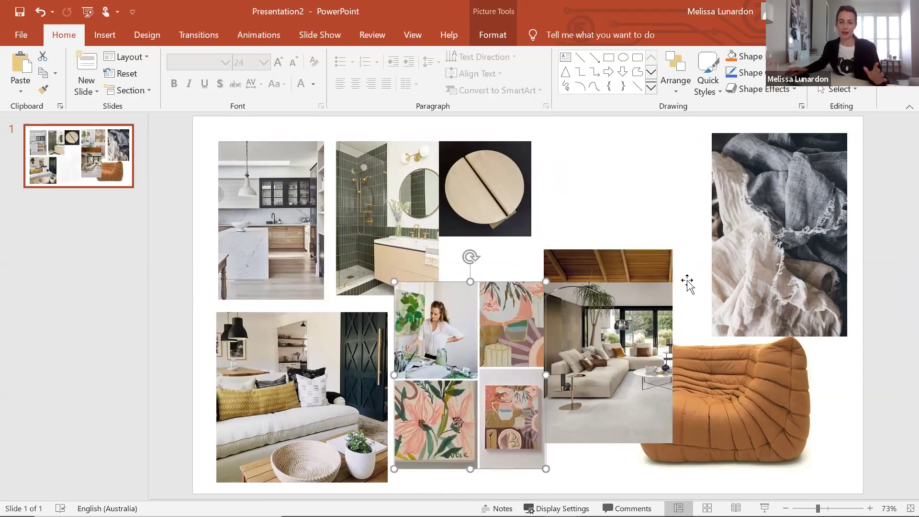
# Step: Raise the timber-ceiling photo to the top row's edge and enlarge it
pyautogui.moveTo(647, 271); pyautogui.dragTo(665, 184)
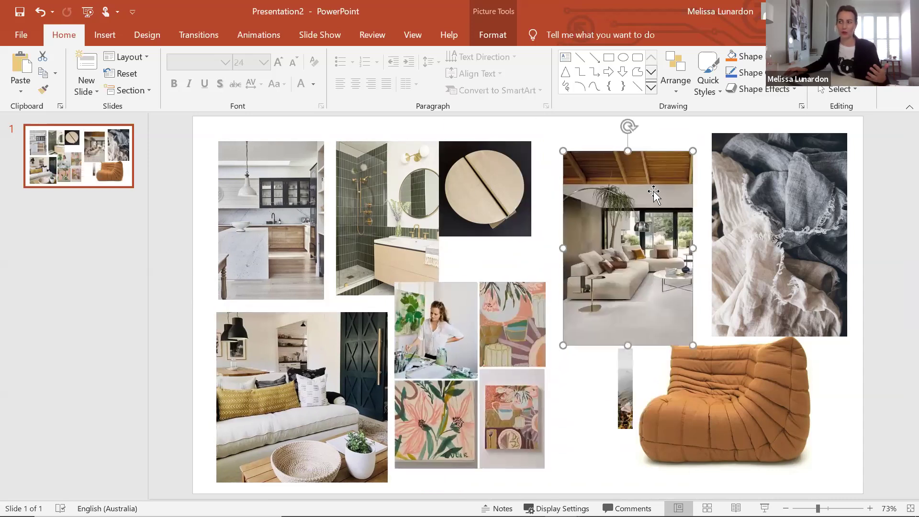
pyautogui.moveTo(603, 219); pyautogui.dragTo(599, 200)
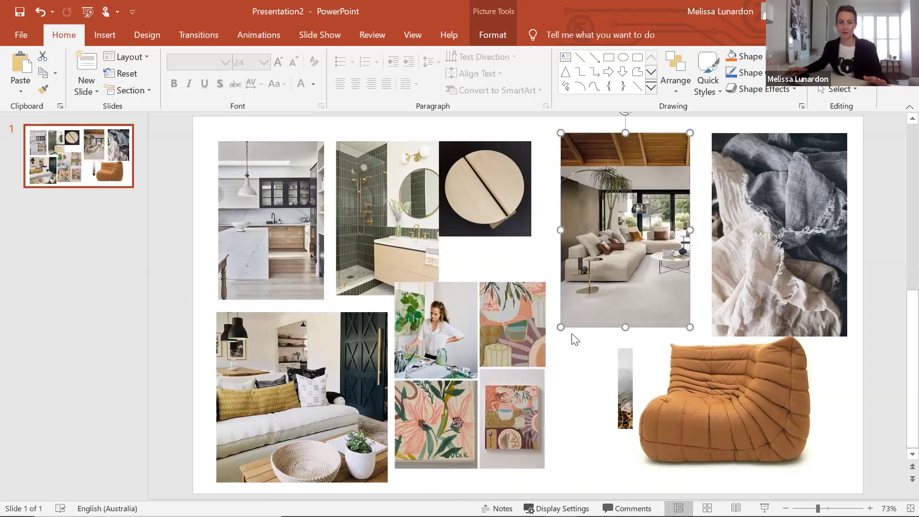
pyautogui.moveTo(561, 327); pyautogui.dragTo(502, 410)
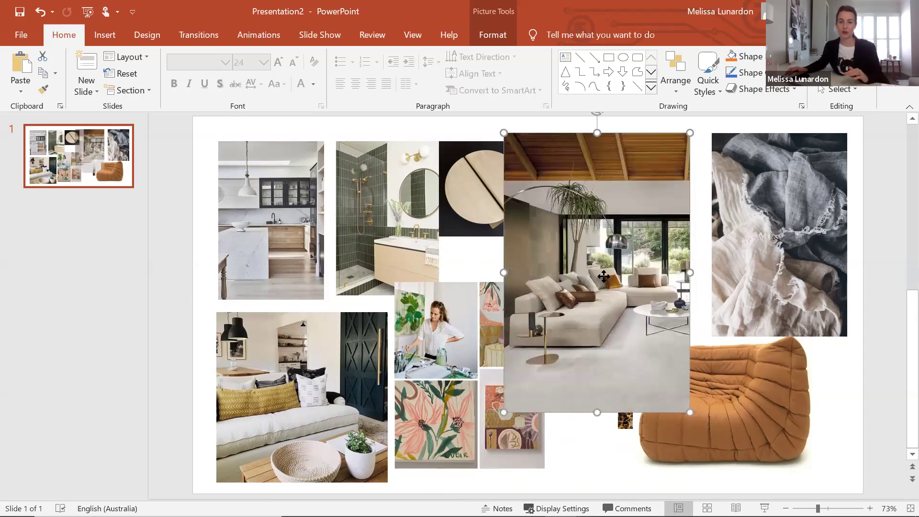
pyautogui.moveTo(601, 278); pyautogui.dragTo(617, 283)
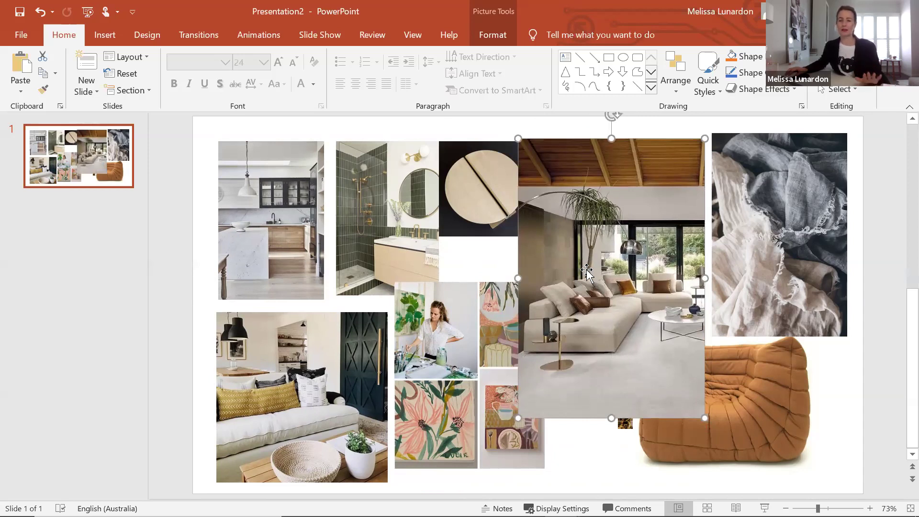
pyautogui.moveTo(644, 234); pyautogui.dragTo(642, 233)
# Step: Enlarge the green-tile bathroom photo and move the wooden disk photo slightly left
pyautogui.click(476, 211)
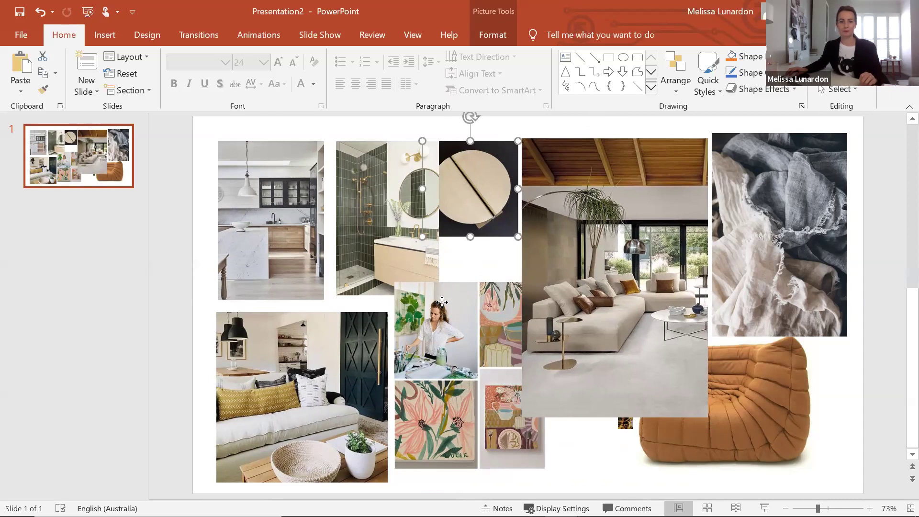
pyautogui.hotkey('ctrl', 'z')
pyautogui.hotkey('ctrl', 'z')
pyautogui.hotkey('ctrl', 'z')
pyautogui.hotkey('ctrl', 'z')
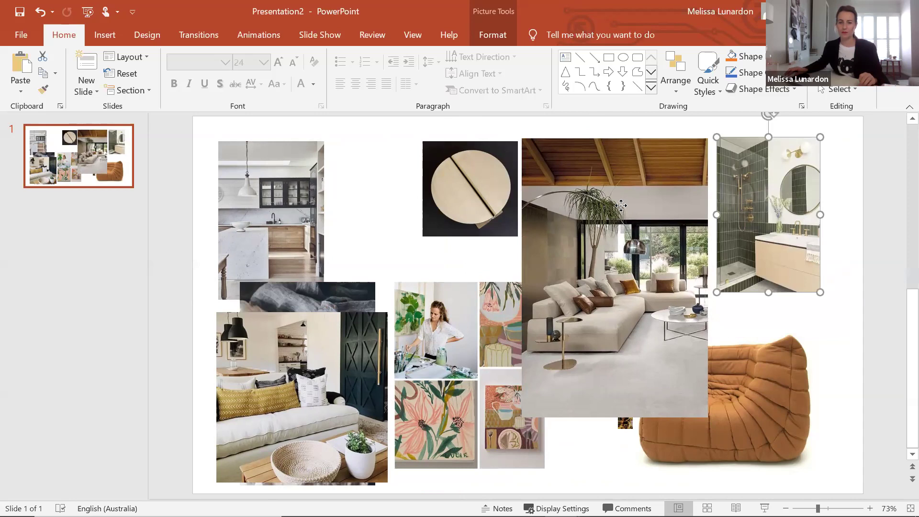
pyautogui.moveTo(820, 291); pyautogui.dragTo(840, 321)
pyautogui.click(670, 287)
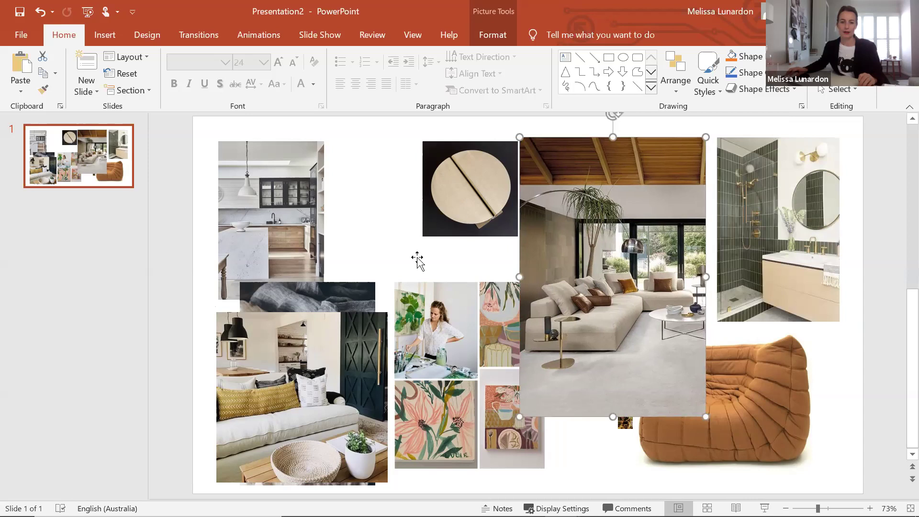
pyautogui.moveTo(459, 190); pyautogui.dragTo(443, 190)
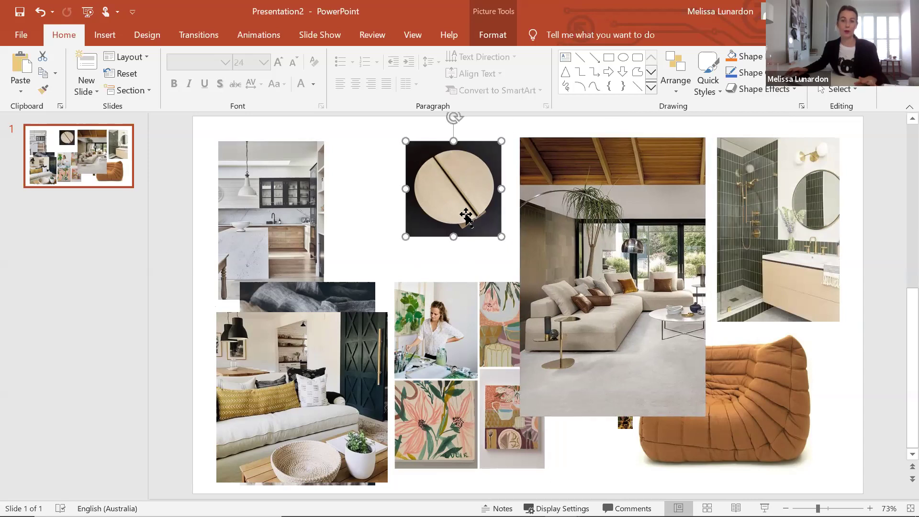
# Step: Remove the round disk photo's black background, then bring the orange chair photo up beside the living room
pyautogui.click(493, 35)
pyautogui.click(29, 86)
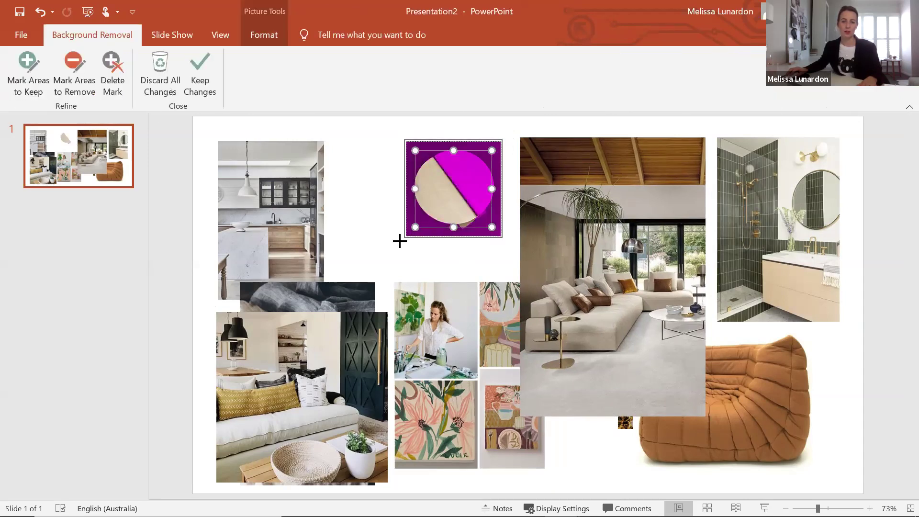
pyautogui.moveTo(415, 227); pyautogui.dragTo(399, 241)
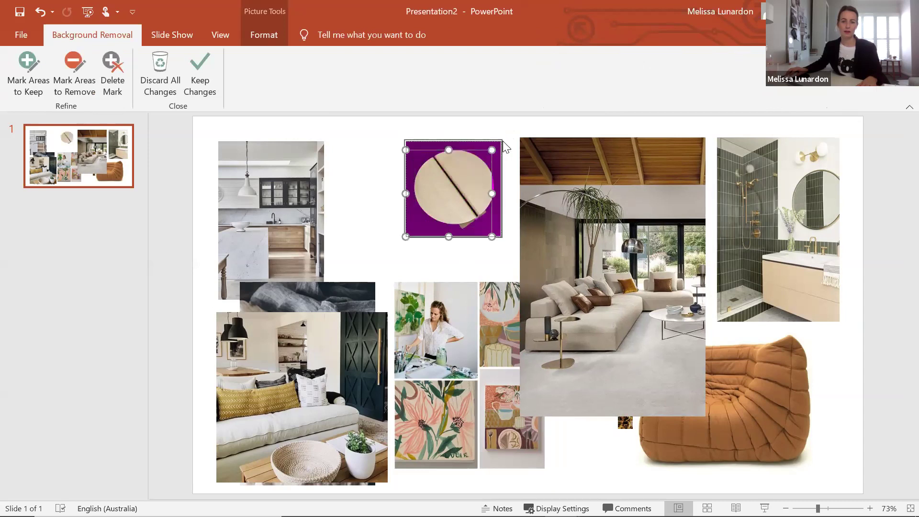
pyautogui.moveTo(492, 150); pyautogui.dragTo(502, 140)
pyautogui.click(429, 267)
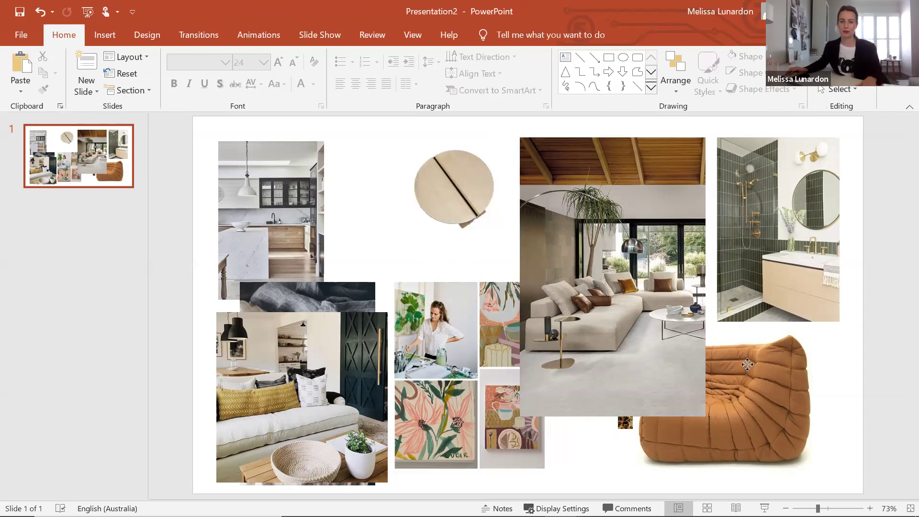
pyautogui.hotkey('ctrl', 'z')
pyautogui.hotkey('ctrl', 'z')
pyautogui.hotkey('ctrl', 'z')
pyautogui.hotkey('ctrl', 'z')
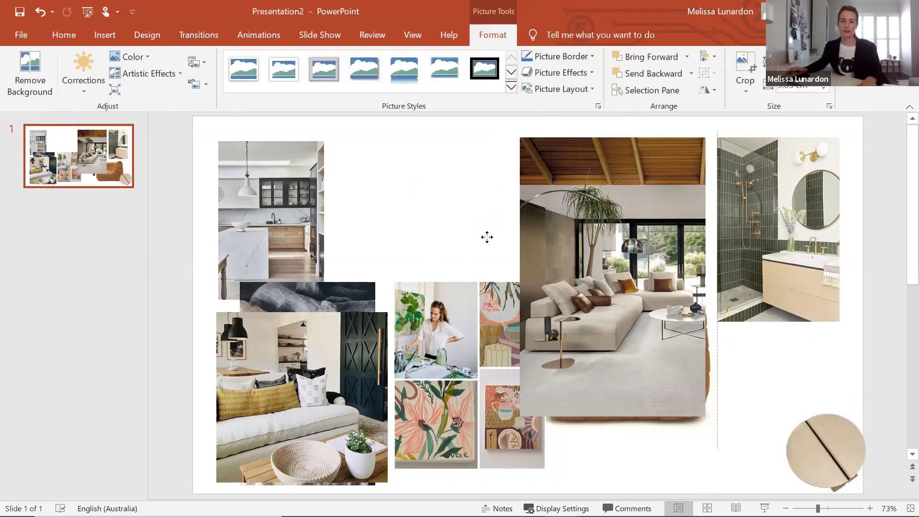
pyautogui.moveTo(487, 237); pyautogui.dragTo(453, 229)
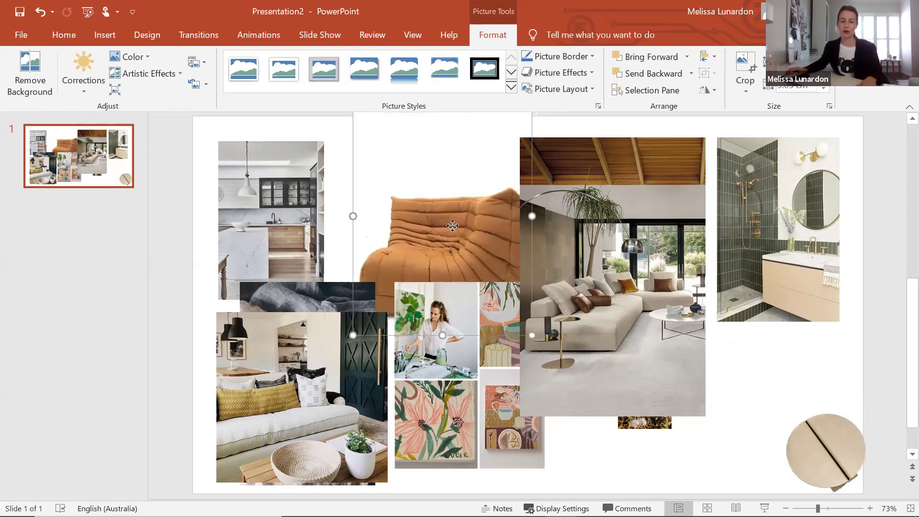
# Step: Bring the chair picture to front and move it over the painting collage
pyautogui.rightClick(452, 225)
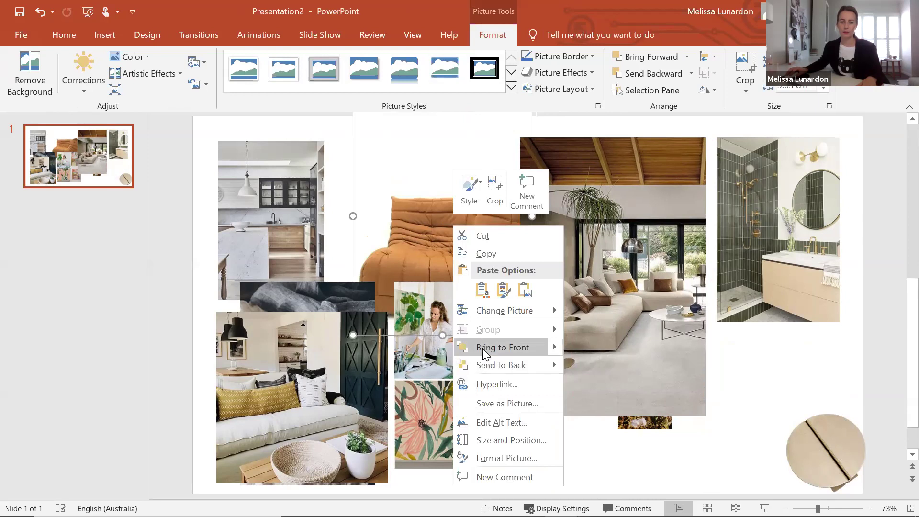
pyautogui.click(482, 348)
pyautogui.moveTo(467, 240); pyautogui.dragTo(508, 319)
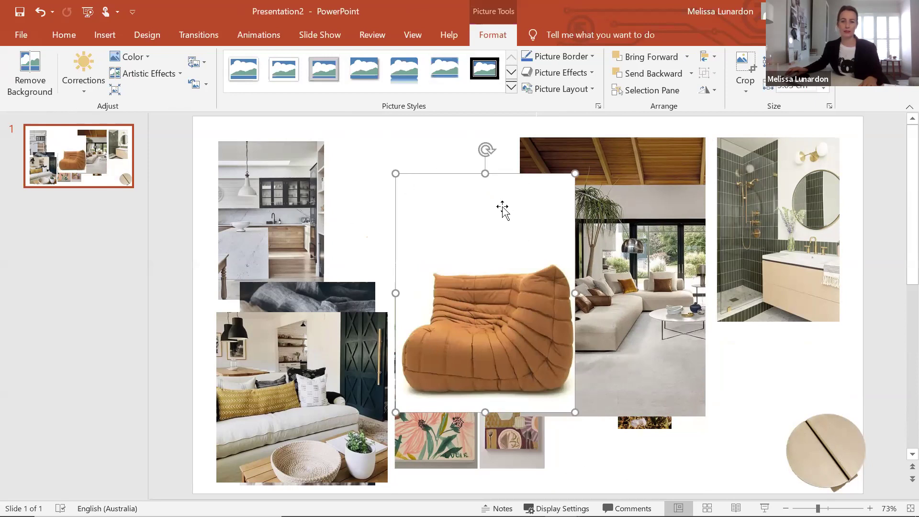
pyautogui.moveTo(509, 205); pyautogui.dragTo(518, 202)
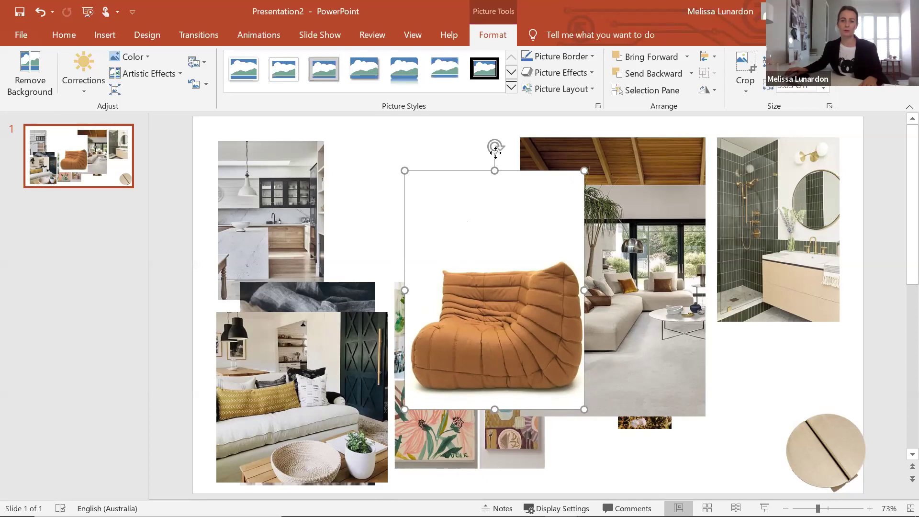
# Step: Crop empty space off the chair's top, cut out its background, and move it bottom right
pyautogui.hotkey('alt', 'j')
pyautogui.press('p')
pyautogui.press('v')
pyautogui.press('c')
pyautogui.moveTo(495, 170); pyautogui.dragTo(510, 254)
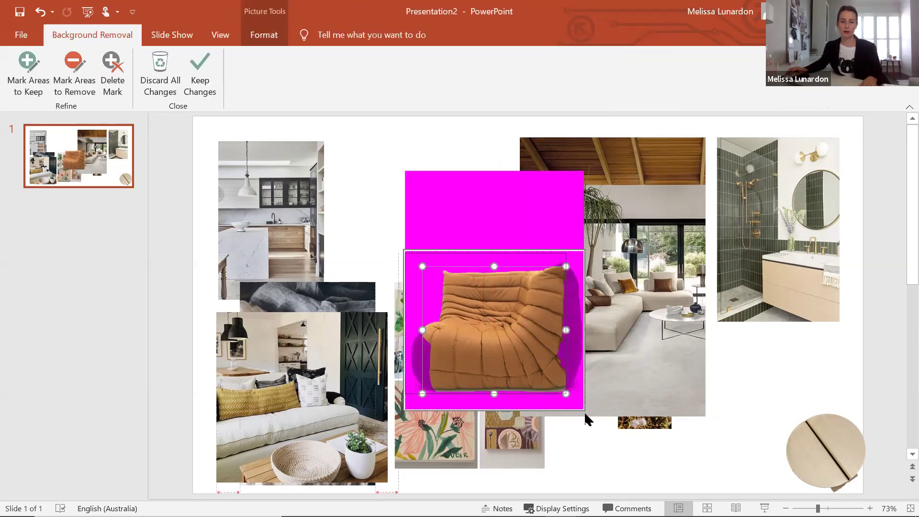
pyautogui.moveTo(565, 394); pyautogui.dragTo(592, 420)
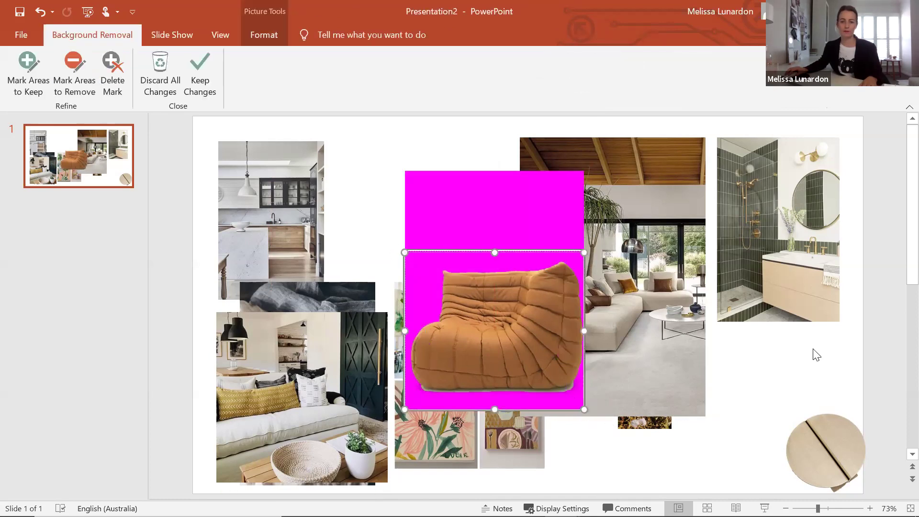
pyautogui.press('Escape')
pyautogui.moveTo(562, 346); pyautogui.dragTo(749, 431)
# Step: Place the chair beside the round disk, realign the timber-ceiling photo, and move the coast photo into the gap
pyautogui.moveTo(667, 386); pyautogui.dragTo(693, 386)
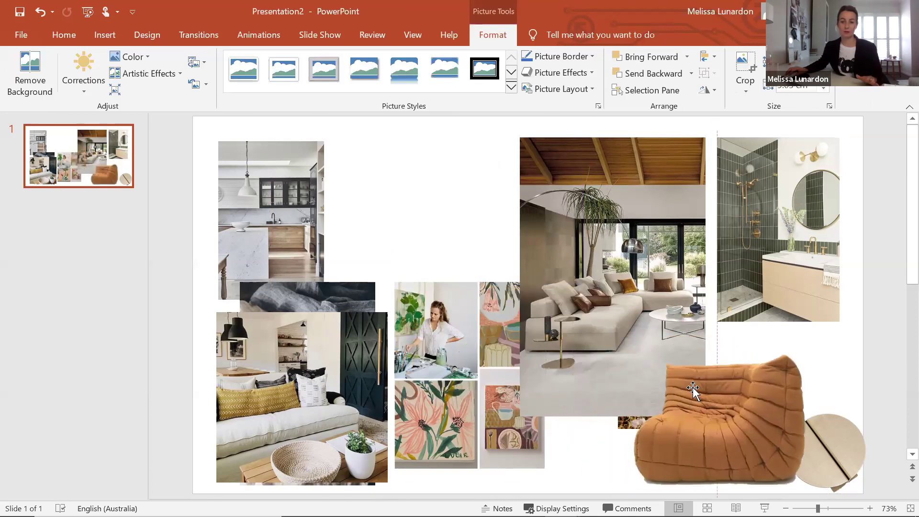
pyautogui.moveTo(592, 282); pyautogui.dragTo(565, 271)
pyautogui.moveTo(418, 271); pyautogui.dragTo(420, 224)
pyautogui.moveTo(628, 276); pyautogui.dragTo(659, 291)
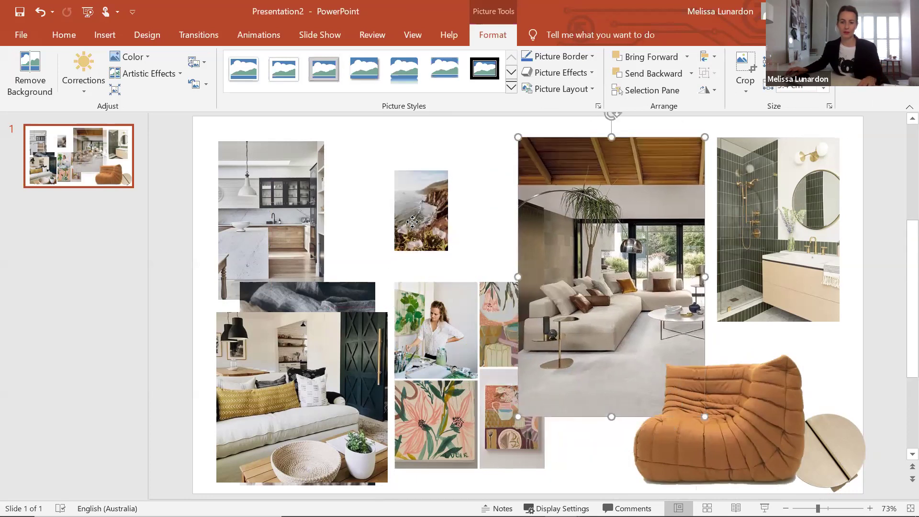
# Step: Enlarge the coast photo into the upper left, then shrink the fabric photo and move it up beside it
pyautogui.moveTo(417, 217); pyautogui.dragTo(476, 185)
pyautogui.moveTo(453, 217); pyautogui.dragTo(397, 261)
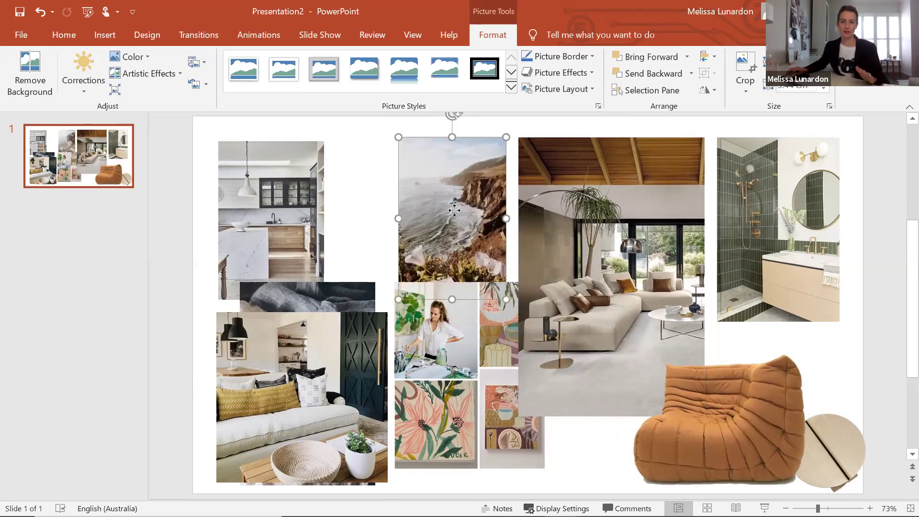
pyautogui.moveTo(453, 206); pyautogui.dragTo(394, 198)
pyautogui.moveTo(233, 215); pyautogui.dragTo(490, 194)
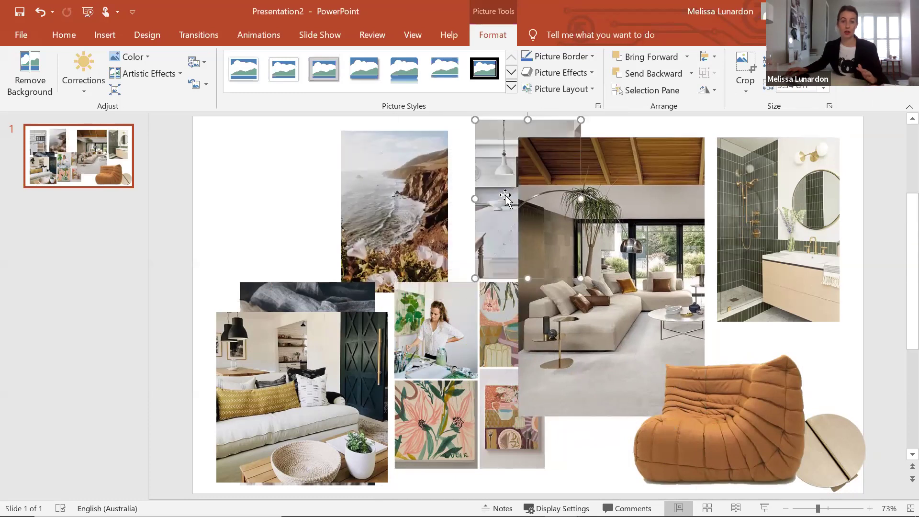
pyautogui.moveTo(364, 192); pyautogui.dragTo(256, 207)
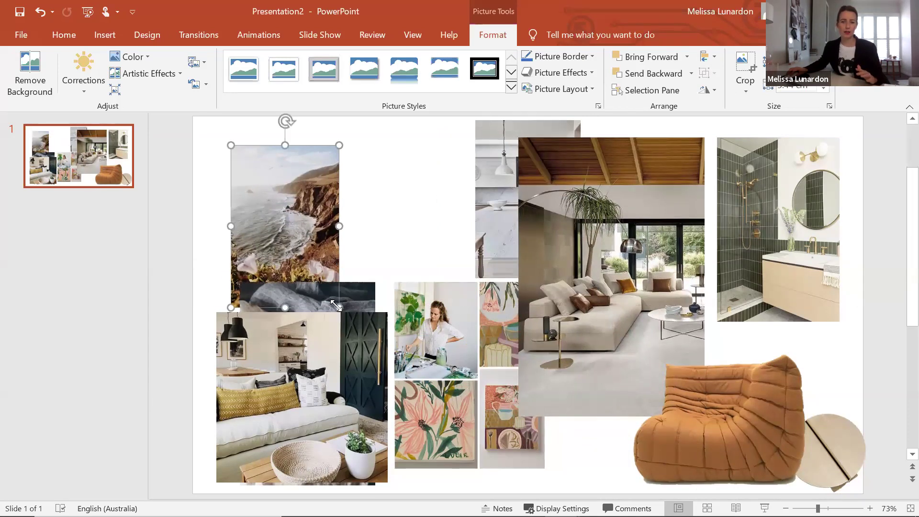
pyautogui.moveTo(370, 287); pyautogui.dragTo(465, 138)
pyautogui.moveTo(445, 175); pyautogui.dragTo(399, 144)
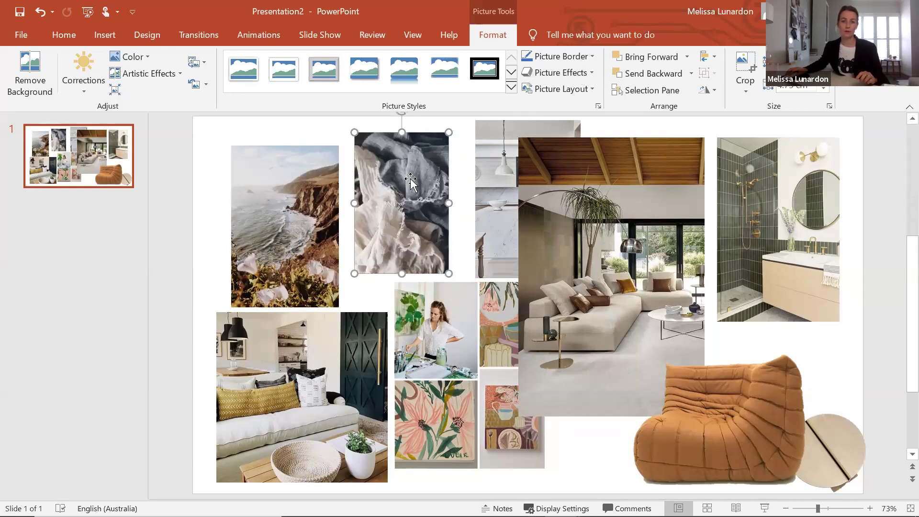
# Step: Crop the fabric photo to an oval and stack it above the beige circle, shifting the armchair left
pyautogui.click(745, 91)
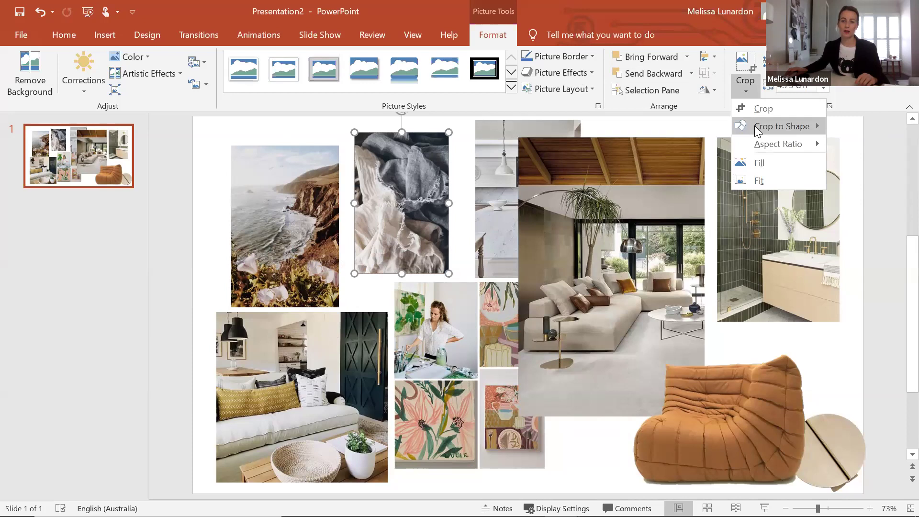
pyautogui.click(554, 173)
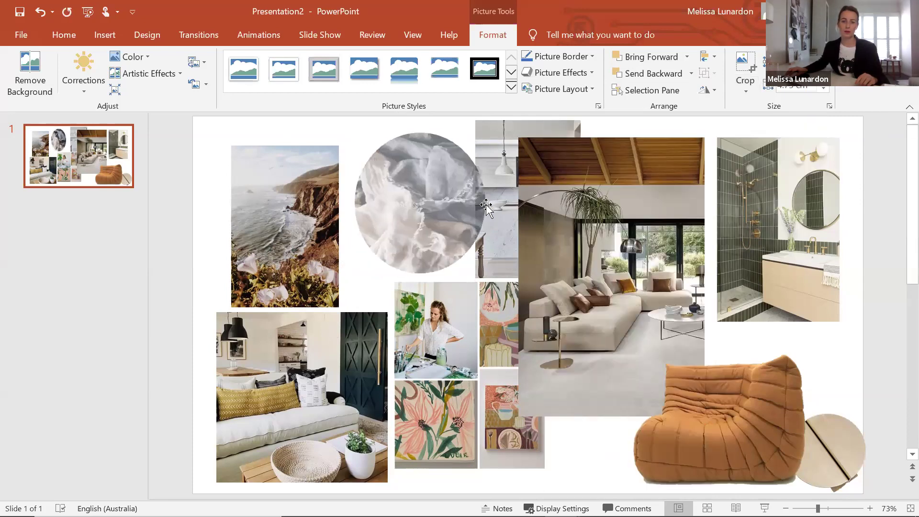
pyautogui.moveTo(415, 206); pyautogui.dragTo(741, 381)
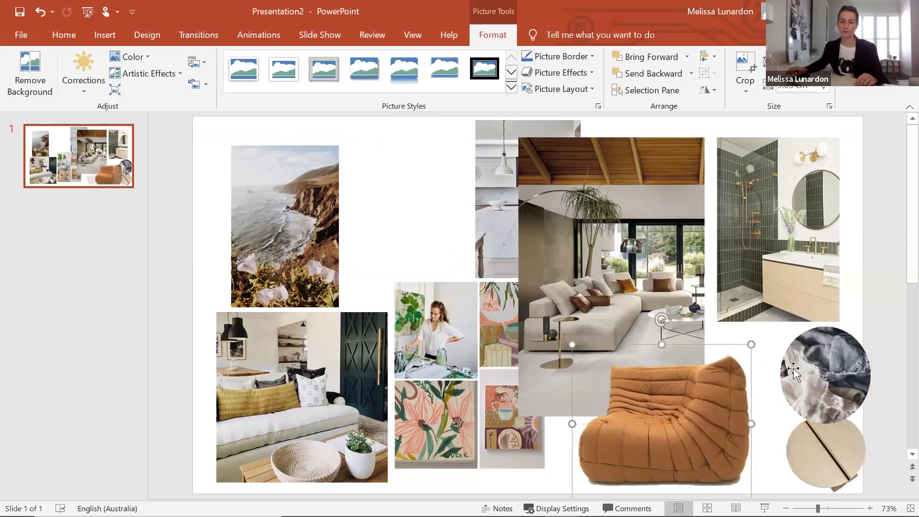
pyautogui.moveTo(795, 373); pyautogui.dragTo(788, 373)
pyautogui.moveTo(857, 443); pyautogui.dragTo(840, 446)
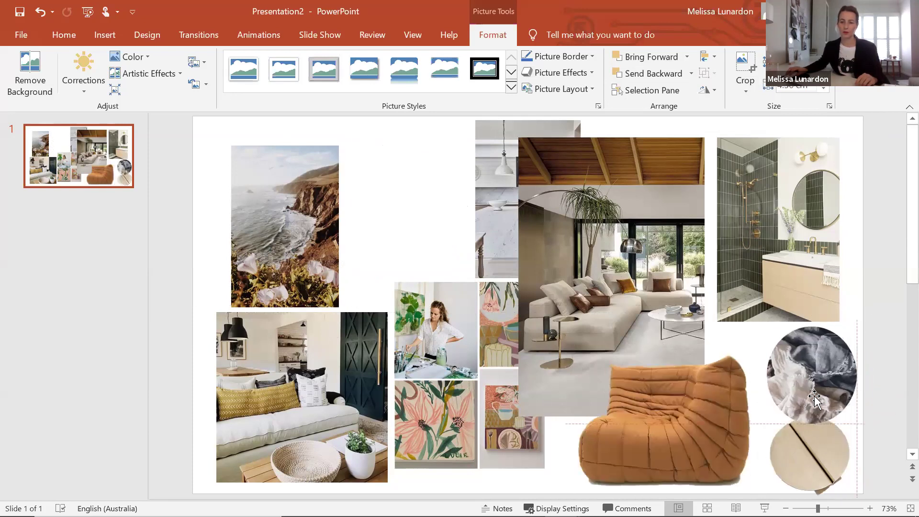
pyautogui.moveTo(863, 332); pyautogui.dragTo(845, 341)
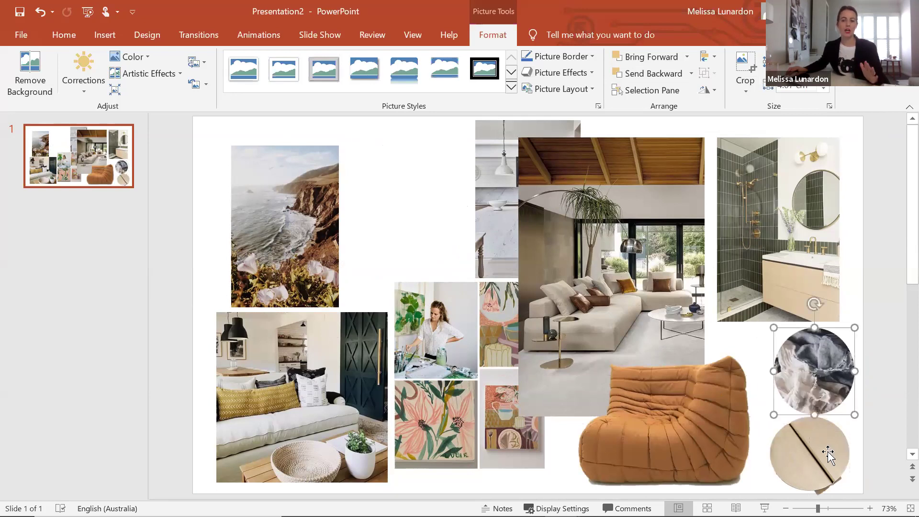
pyautogui.moveTo(827, 454); pyautogui.dragTo(833, 455)
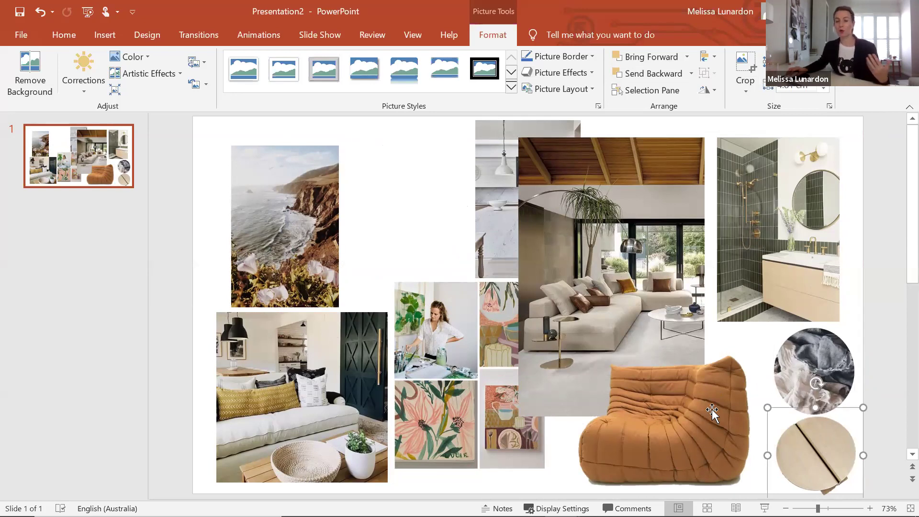
# Step: Align the kitchen photo's top with its neighbours, then move the coast photo and four-artwork collage upper left
pyautogui.moveTo(487, 187); pyautogui.dragTo(406, 206)
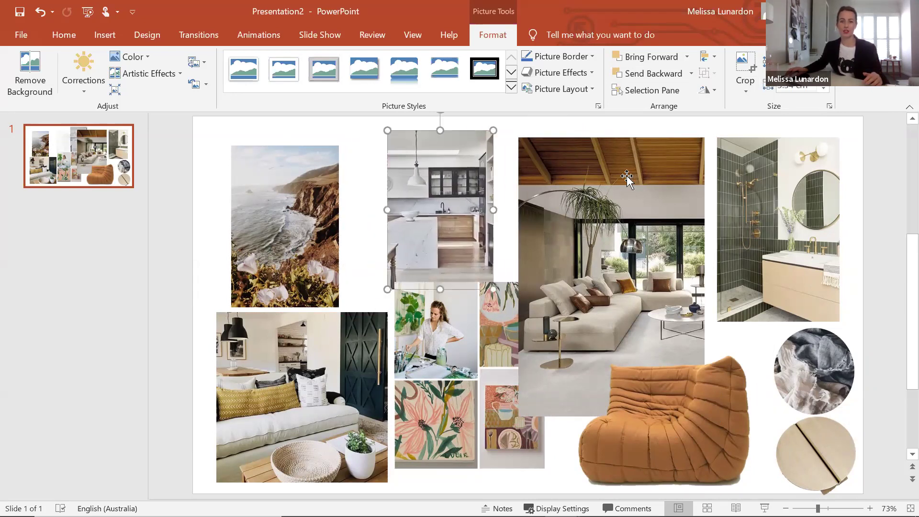
pyautogui.moveTo(627, 171); pyautogui.dragTo(627, 160)
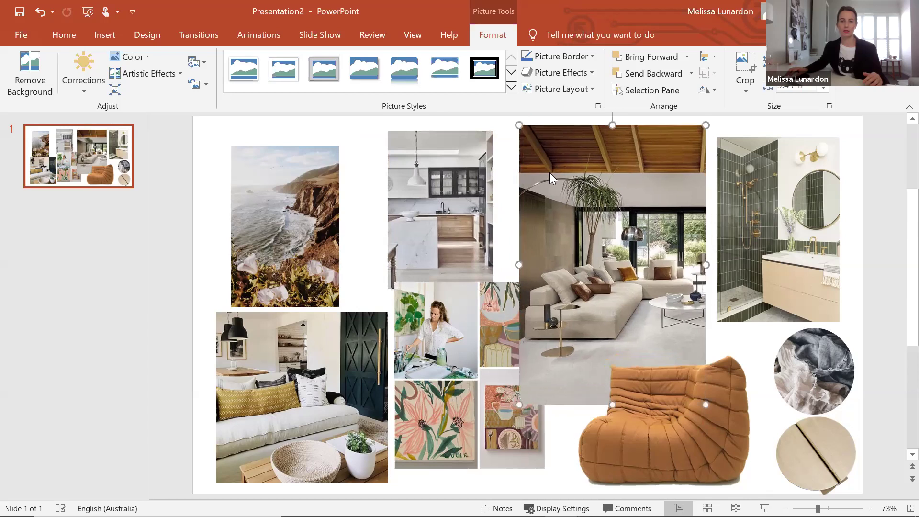
pyautogui.moveTo(456, 172)
pyautogui.mouseDown()
pyautogui.moveTo(467, 170)
pyautogui.moveTo(464, 194)
pyautogui.moveTo(464, 178)
pyautogui.mouseUp()
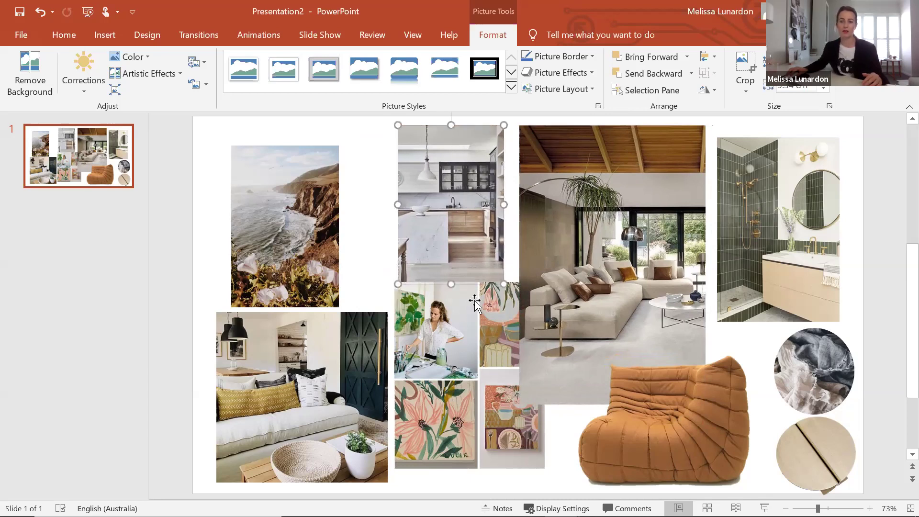
pyautogui.moveTo(288, 249)
pyautogui.mouseDown()
pyautogui.moveTo(292, 230)
pyautogui.moveTo(311, 213)
pyautogui.moveTo(333, 212)
pyautogui.mouseUp()
pyautogui.moveTo(424, 335)
pyautogui.mouseDown()
pyautogui.moveTo(347, 304)
pyautogui.moveTo(318, 224)
pyautogui.mouseUp()
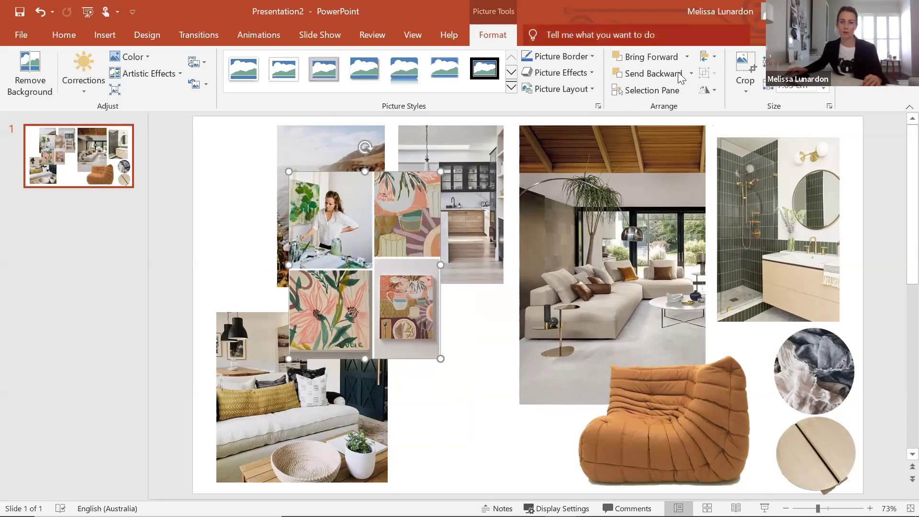
# Step: Crop the four-artwork collage down to the bottom-right table-setting painting
pyautogui.click(745, 67)
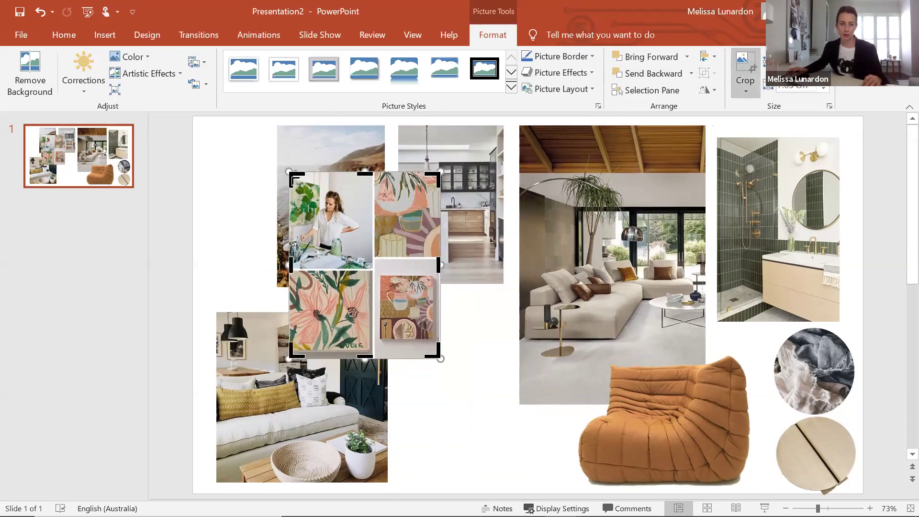
pyautogui.moveTo(292, 174); pyautogui.dragTo(380, 274)
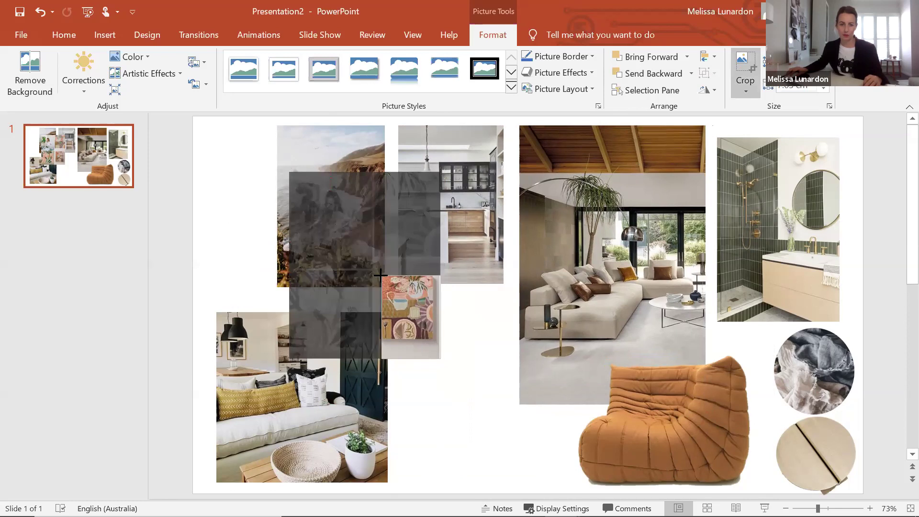
pyautogui.moveTo(439, 356); pyautogui.dragTo(502, 406)
pyautogui.click(476, 343)
# Step: Move the cropped painting below the kitchen photo and nudge the living-room photo left
pyautogui.click(431, 314)
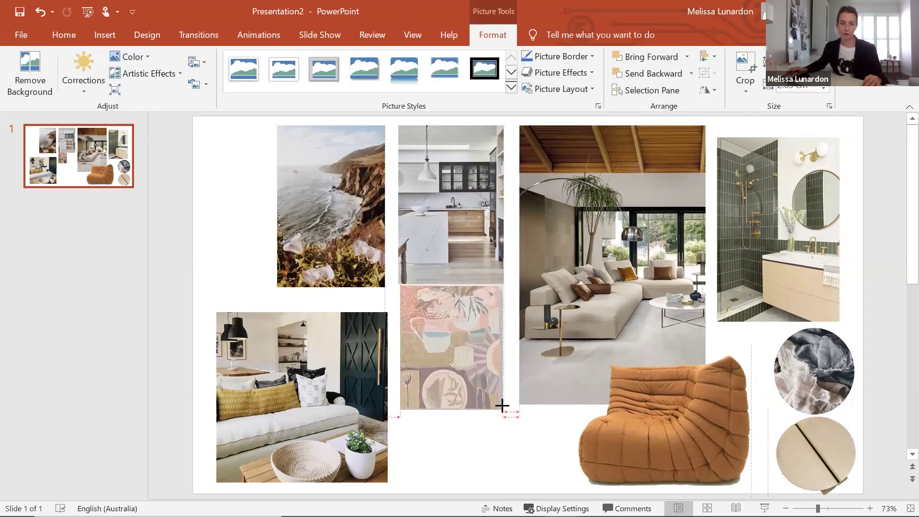
pyautogui.moveTo(474, 343); pyautogui.dragTo(479, 416)
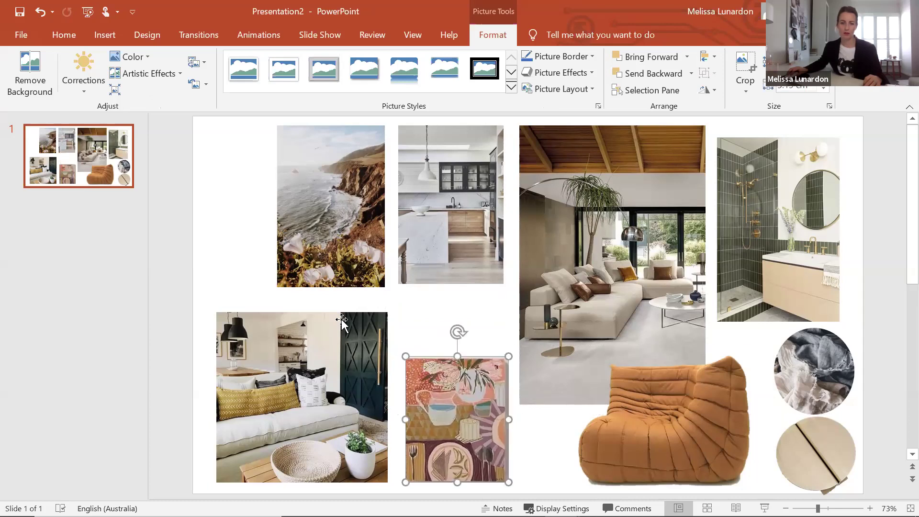
pyautogui.moveTo(287, 363); pyautogui.dragTo(282, 362)
# Step: Enlarge the painting, shrink the living-room photo and realign both beside the cliff photo
pyautogui.moveTo(421, 418); pyautogui.dragTo(421, 418)
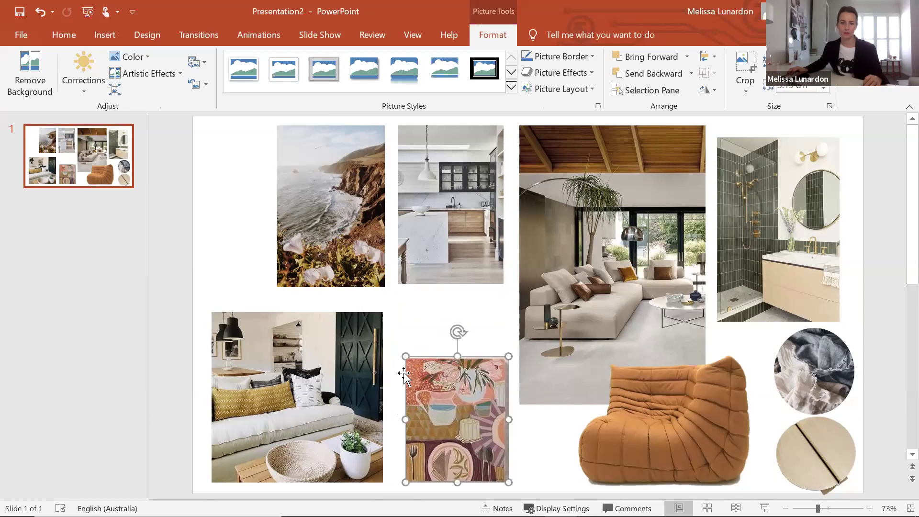
pyautogui.moveTo(404, 356); pyautogui.dragTo(394, 345)
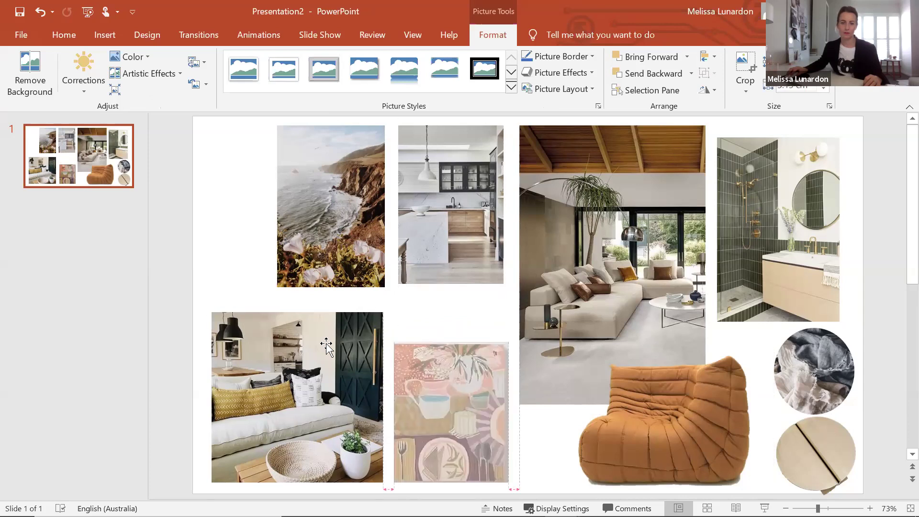
pyautogui.moveTo(314, 212); pyautogui.dragTo(311, 212)
pyautogui.click(381, 312)
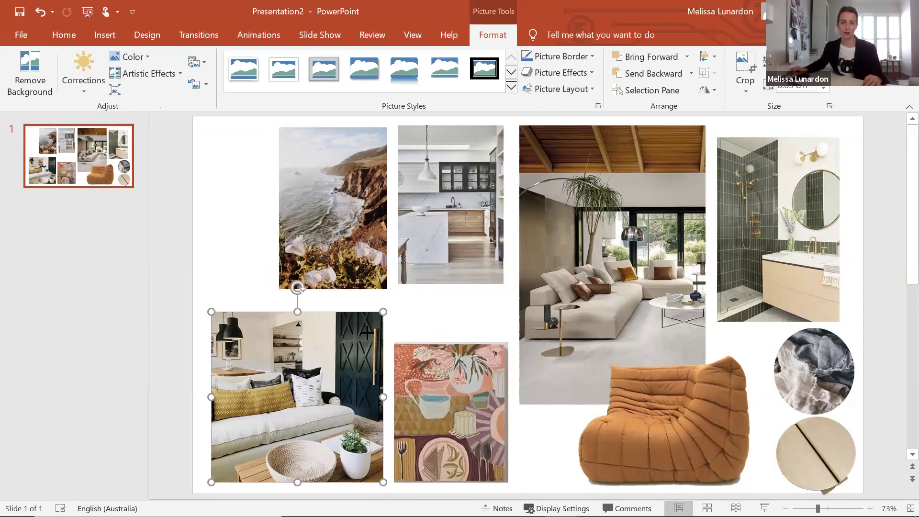
pyautogui.moveTo(383, 311); pyautogui.dragTo(349, 341)
pyautogui.moveTo(311, 371); pyautogui.dragTo(332, 373)
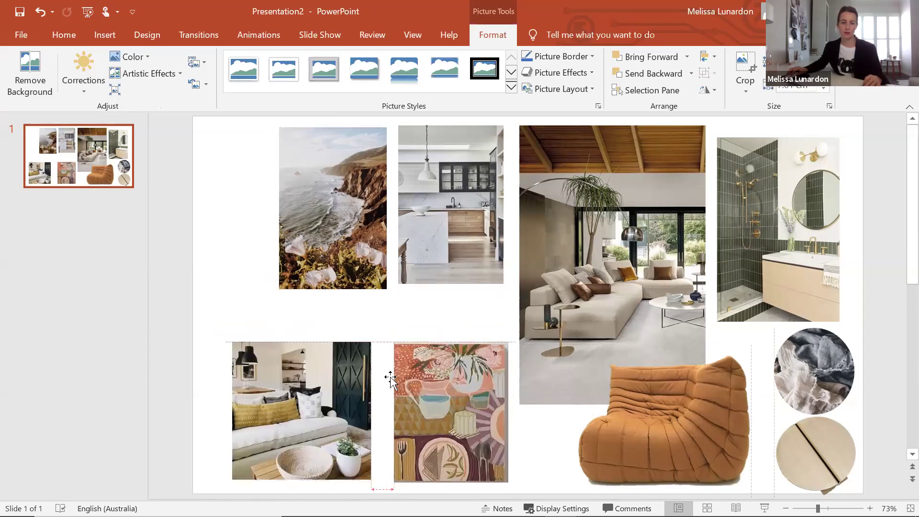
pyautogui.moveTo(390, 378); pyautogui.dragTo(381, 375)
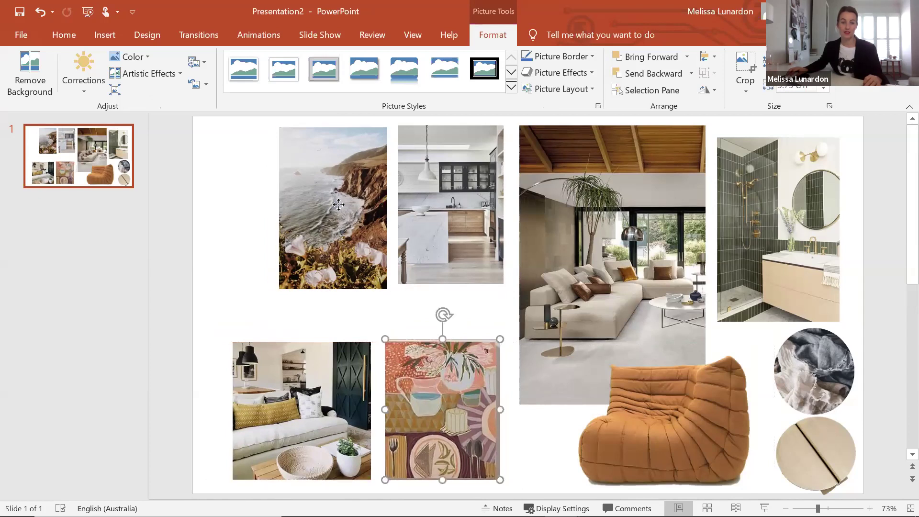
# Step: Enlarge and reposition the cliff photo, aligning the sofa photo beneath it
pyautogui.moveTo(338, 205); pyautogui.dragTo(310, 206)
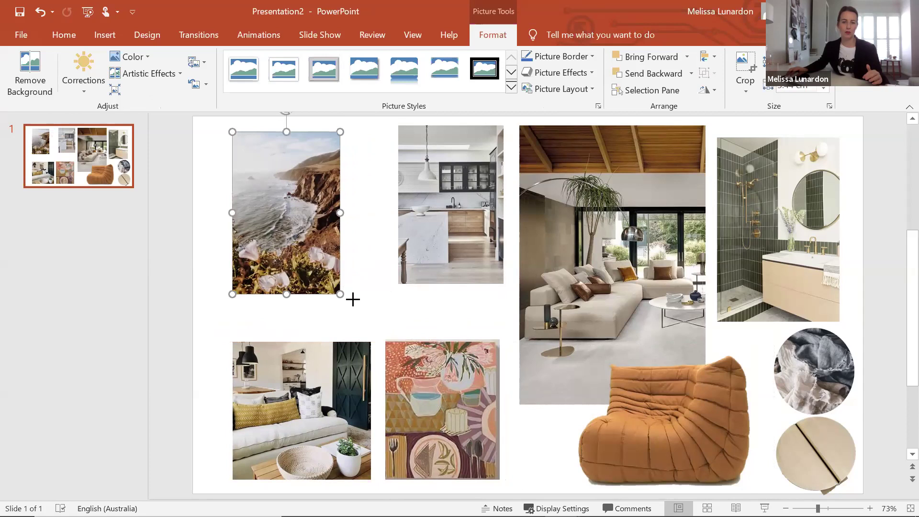
pyautogui.moveTo(353, 299); pyautogui.dragTo(338, 289)
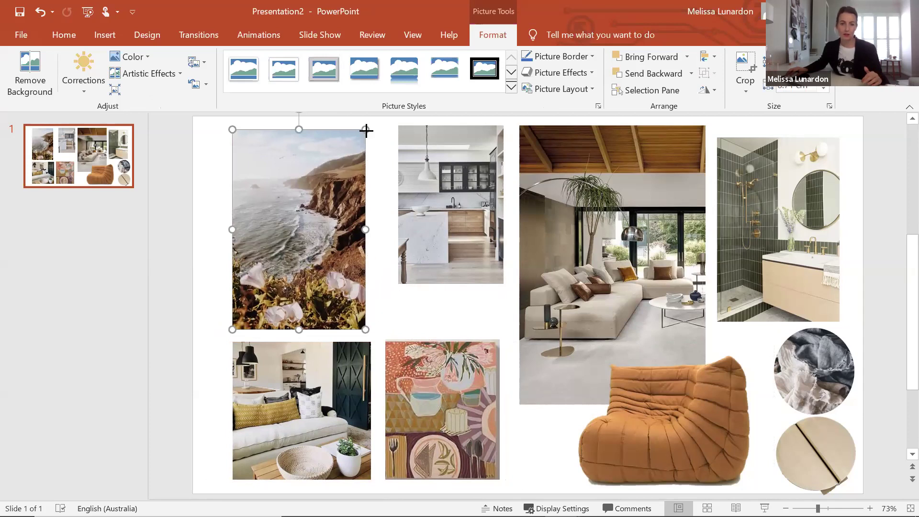
pyautogui.moveTo(365, 129); pyautogui.dragTo(368, 130)
pyautogui.moveTo(328, 165); pyautogui.dragTo(328, 165)
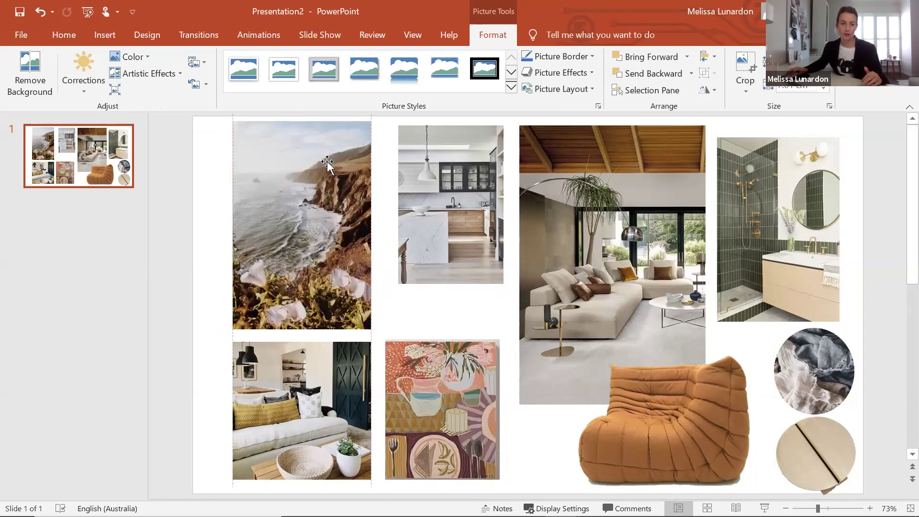
pyautogui.moveTo(305, 442); pyautogui.dragTo(305, 446)
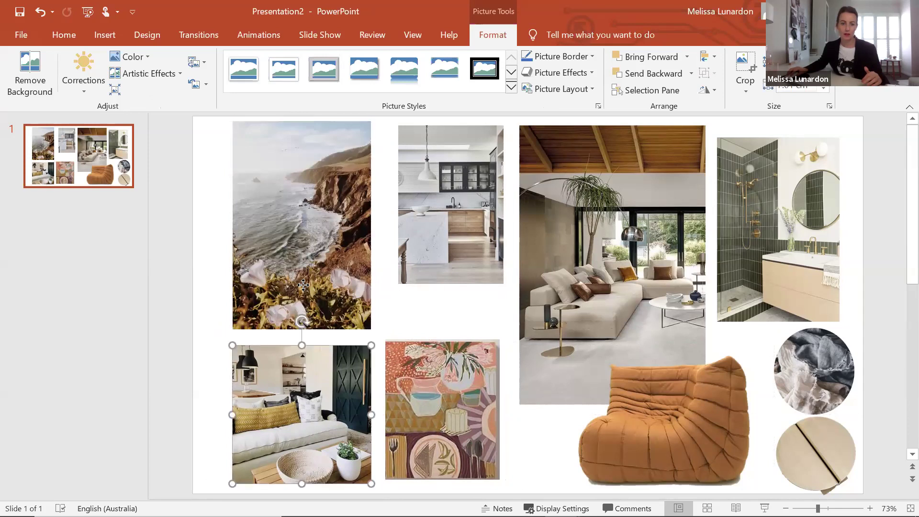
pyautogui.moveTo(304, 313); pyautogui.dragTo(304, 317)
# Step: Resize the kitchen photo and painting to matching widths, raising the bathroom photo to the top edge
pyautogui.moveTo(437, 238)
pyautogui.mouseDown()
pyautogui.moveTo(421, 238)
pyautogui.moveTo(437, 245)
pyautogui.mouseUp()
pyautogui.moveTo(489, 298)
pyautogui.mouseDown()
pyautogui.moveTo(490, 310)
pyautogui.moveTo(476, 308)
pyautogui.mouseUp()
pyautogui.moveTo(474, 408); pyautogui.dragTo(472, 387)
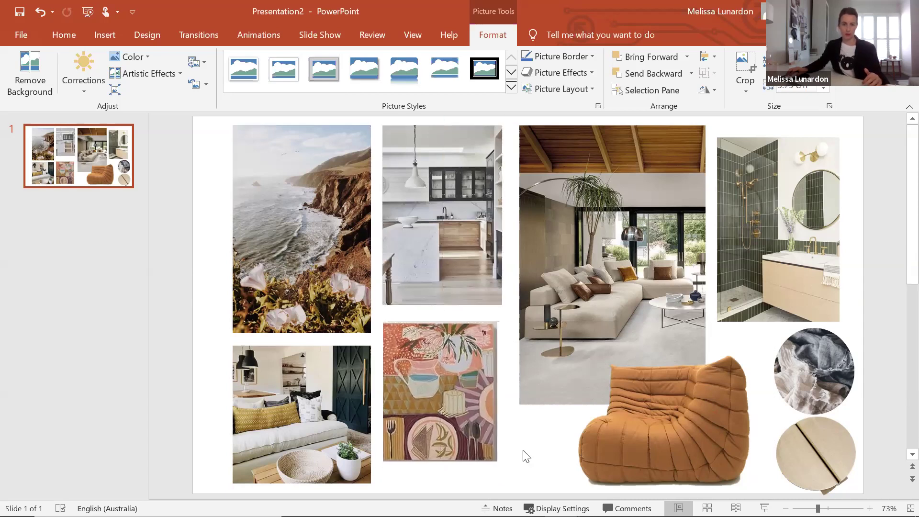
pyautogui.moveTo(496, 460); pyautogui.dragTo(493, 477)
pyautogui.click(582, 452)
pyautogui.moveTo(604, 289); pyautogui.dragTo(599, 288)
pyautogui.moveTo(751, 226); pyautogui.dragTo(742, 213)
# Step: Enlarge the bathroom photo and gather the chair, fabric circle and wooden-board circle together
pyautogui.moveTo(779, 260); pyautogui.dragTo(778, 260)
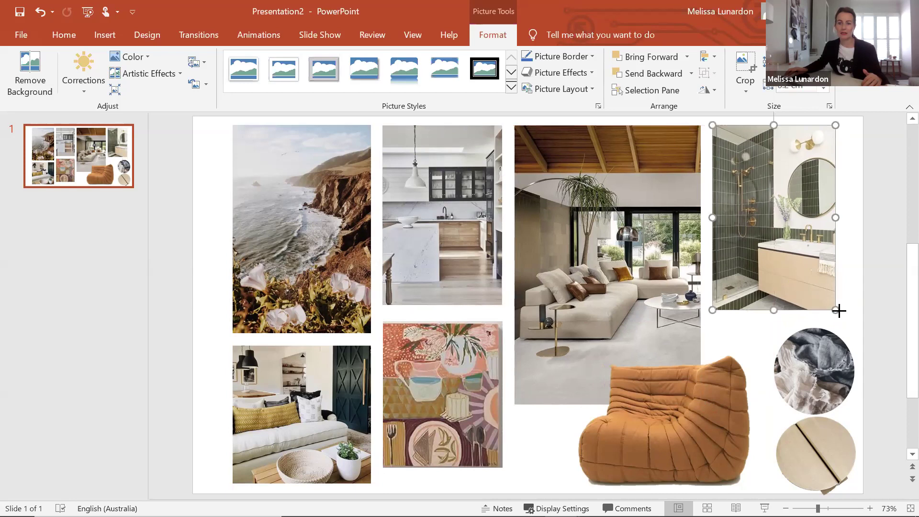
pyautogui.moveTo(838, 310); pyautogui.dragTo(847, 324)
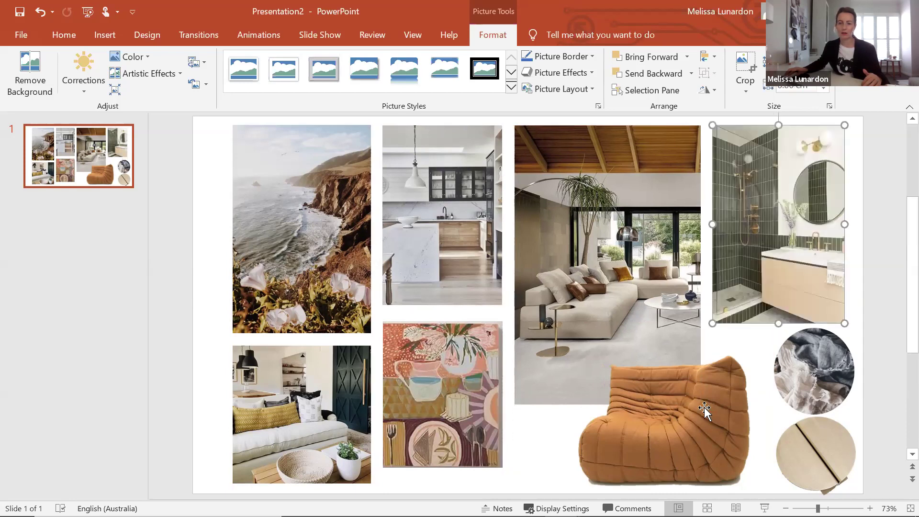
pyautogui.moveTo(704, 409); pyautogui.dragTo(679, 402)
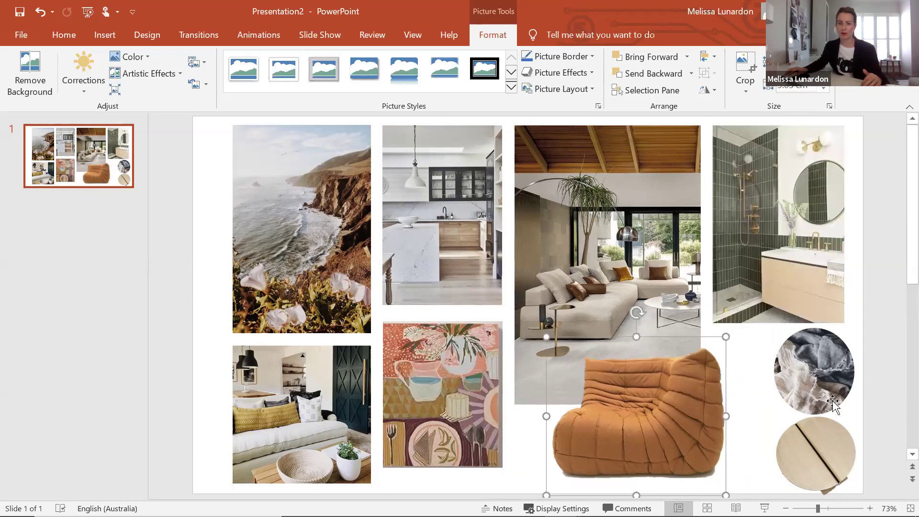
pyautogui.moveTo(808, 378); pyautogui.dragTo(761, 388)
pyautogui.moveTo(798, 446); pyautogui.dragTo(783, 407)
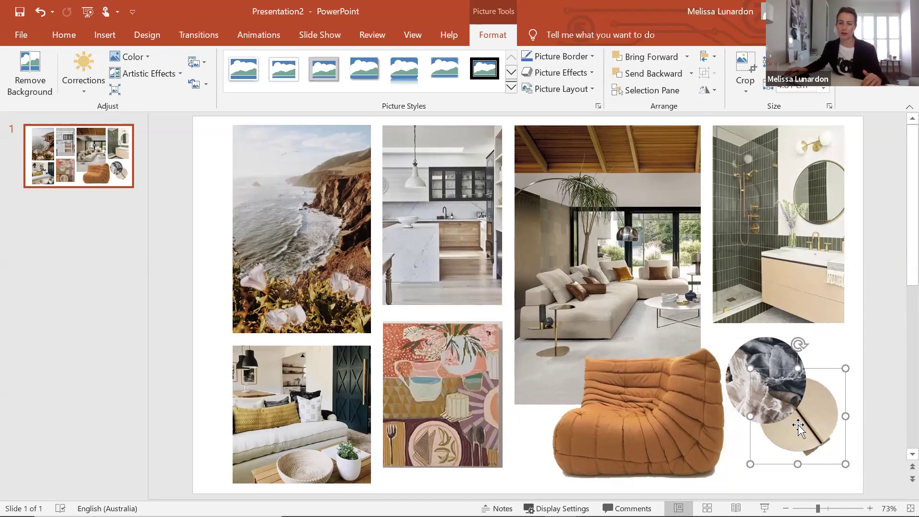
# Step: Bring the wooden-board circle to the front and settle it slightly lower over the fabric circle
pyautogui.rightClick(798, 424)
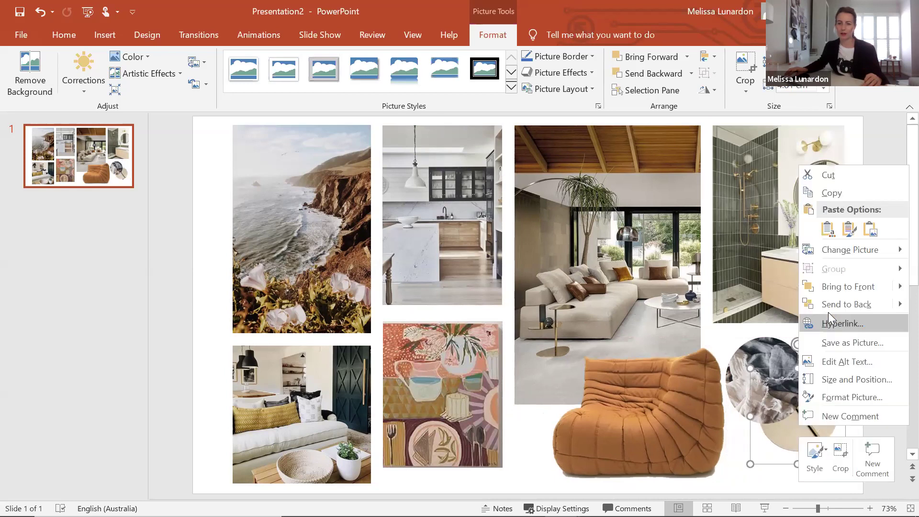
pyautogui.click(847, 286)
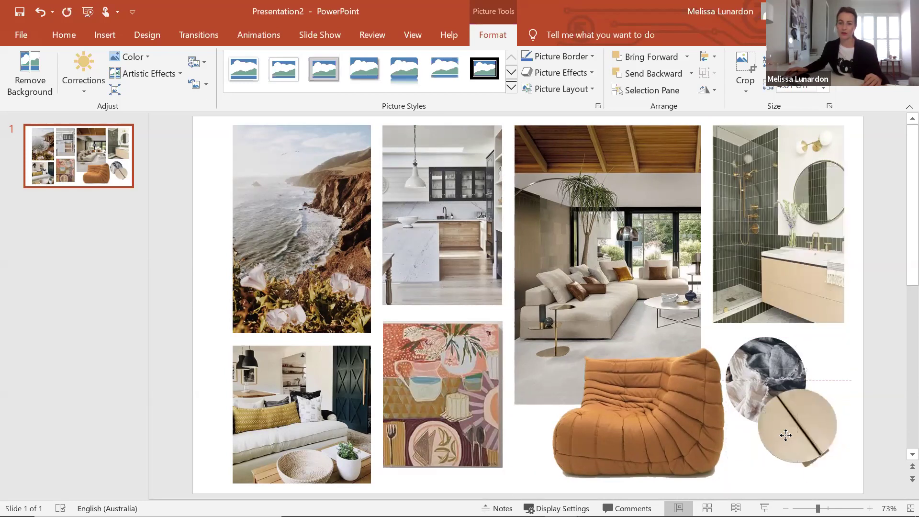
pyautogui.moveTo(780, 430); pyautogui.dragTo(774, 456)
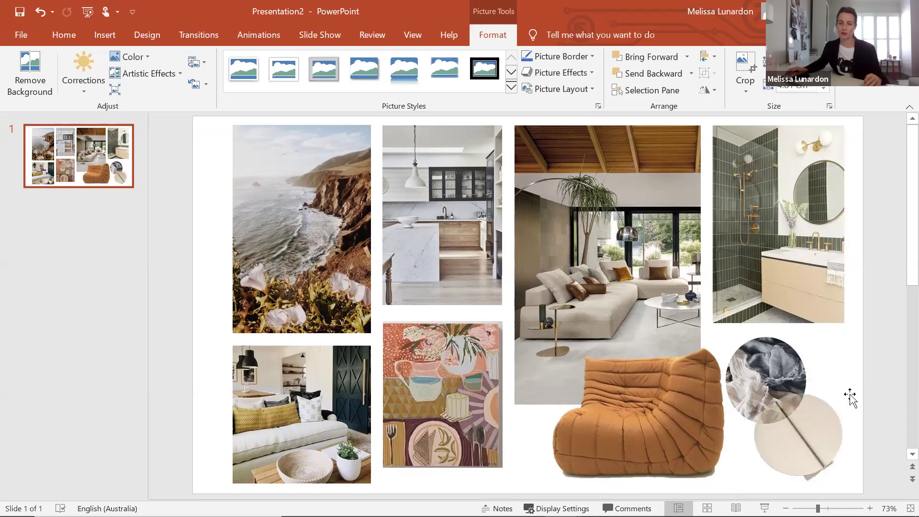
pyautogui.moveTo(850, 398); pyautogui.dragTo(850, 397)
# Step: Enlarge and reposition the fabric circle behind the wooden-board circle
pyautogui.click(792, 344)
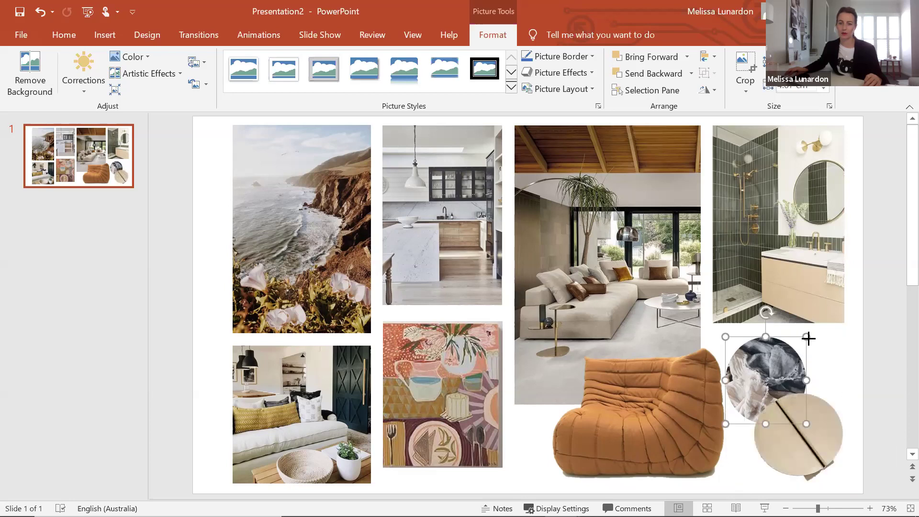
pyautogui.moveTo(817, 338); pyautogui.dragTo(828, 333)
pyautogui.moveTo(831, 434); pyautogui.dragTo(835, 421)
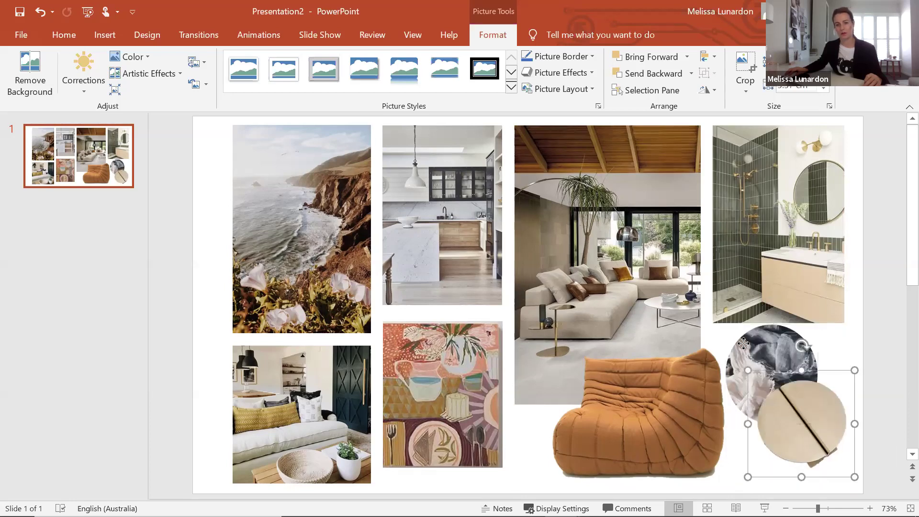
pyautogui.moveTo(748, 355); pyautogui.dragTo(748, 355)
pyautogui.click(835, 388)
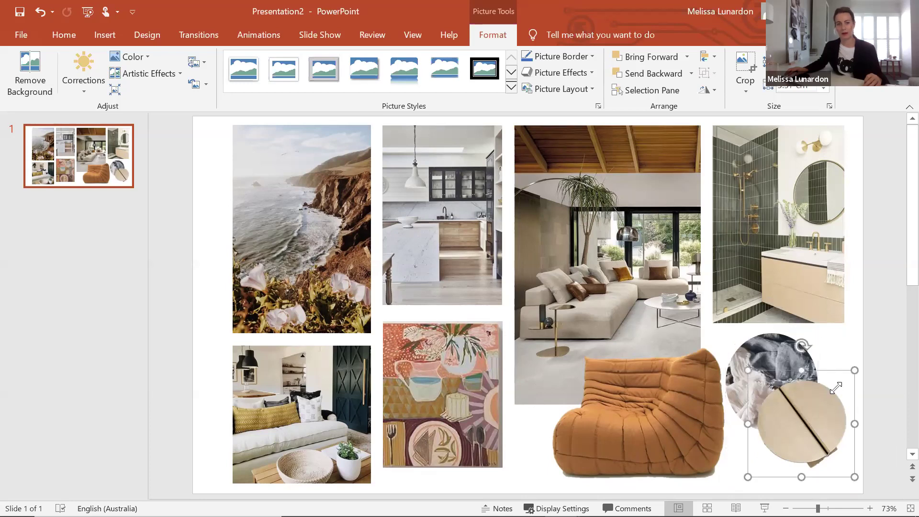
pyautogui.click(870, 359)
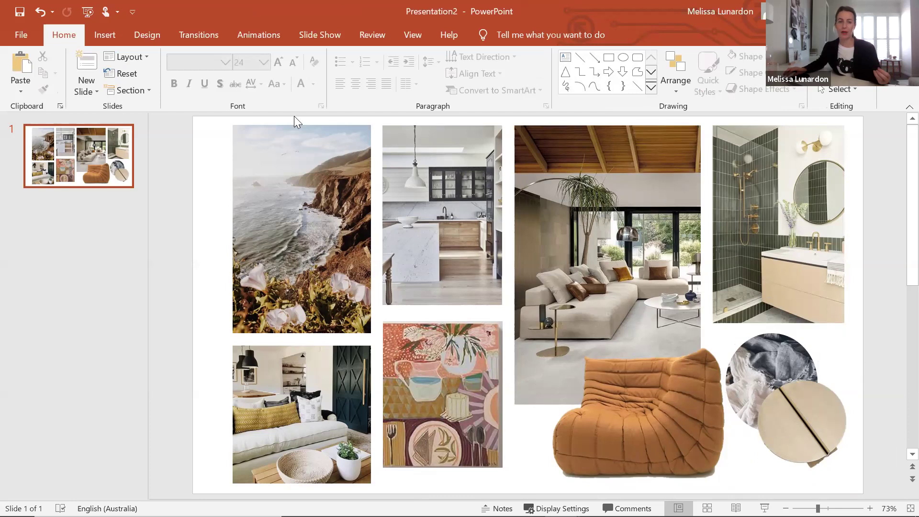
# Step: Add a one-line 'RELAXED | SOFT | COMFORTING' text box just under the patterned painting
pyautogui.click(102, 29)
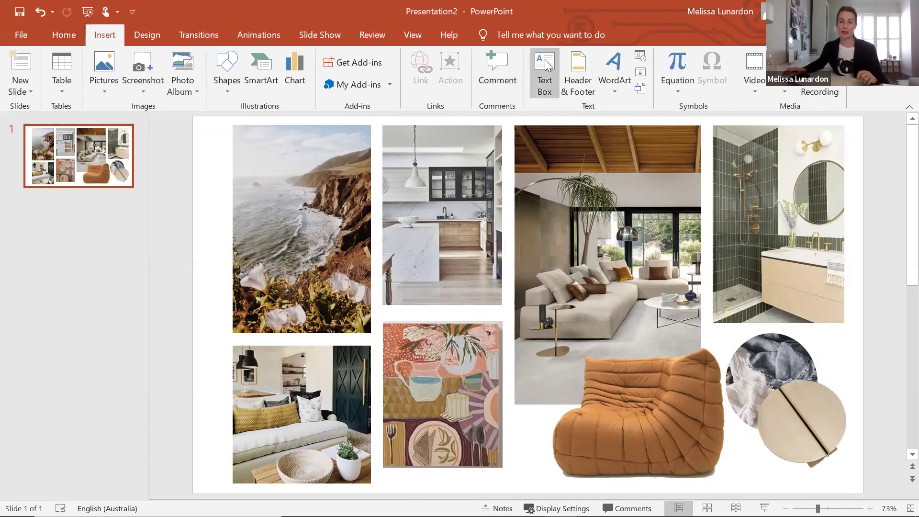
pyautogui.click(544, 74)
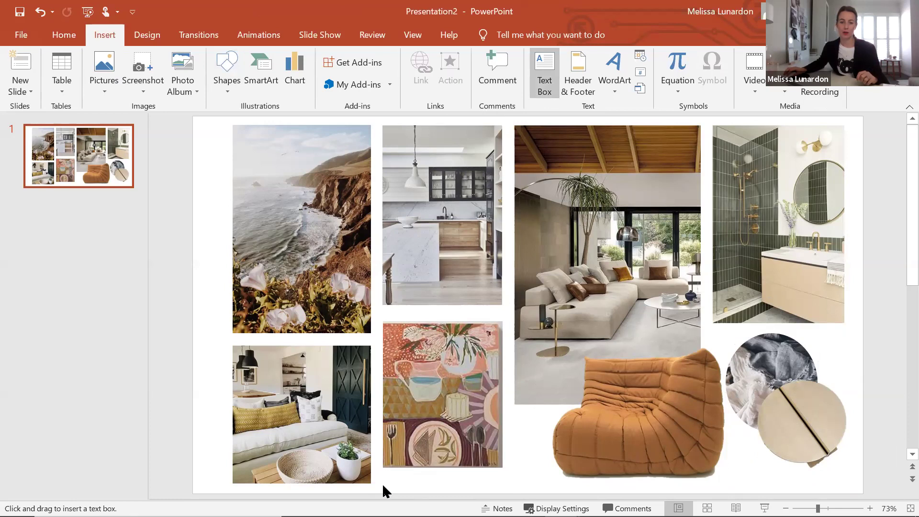
pyautogui.moveTo(392, 474); pyautogui.dragTo(550, 493)
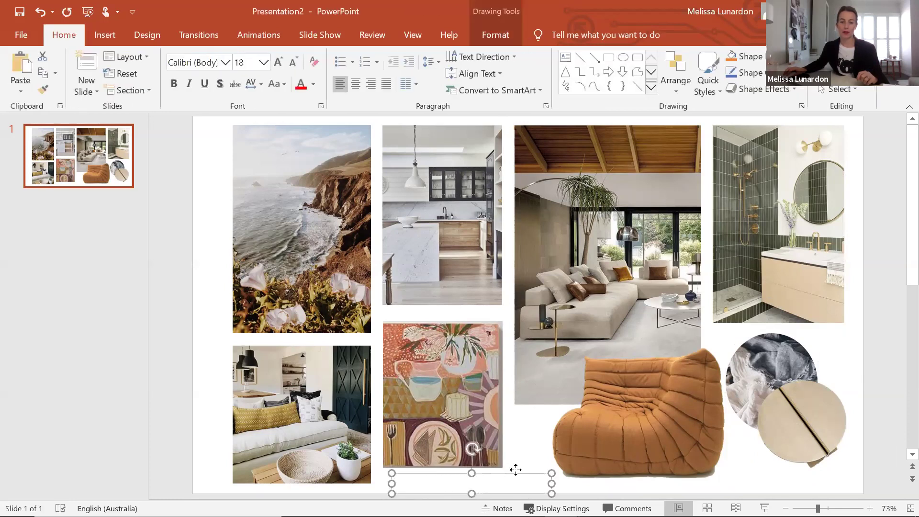
pyautogui.moveTo(517, 468); pyautogui.dragTo(517, 462)
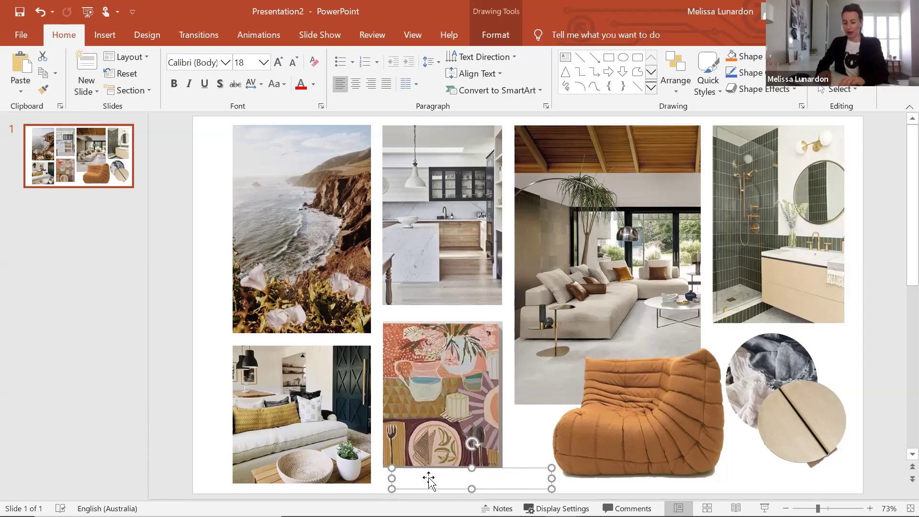
pyautogui.write('re')
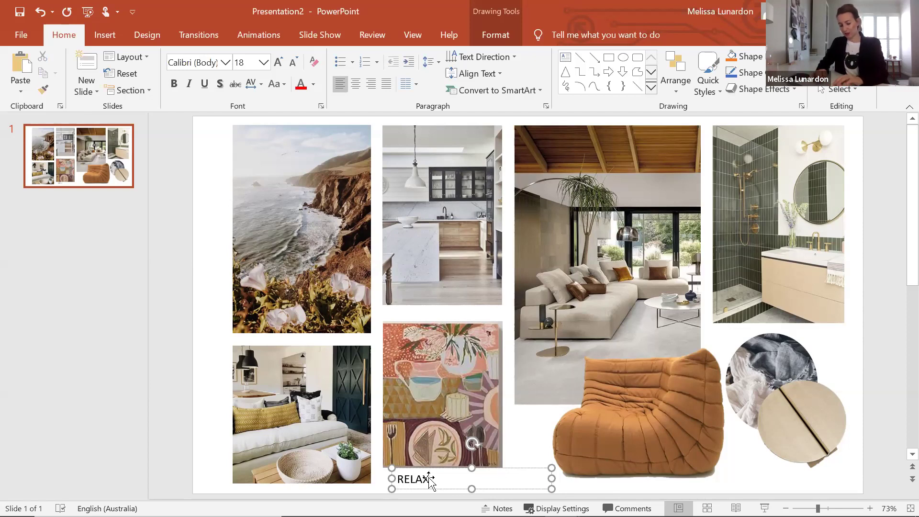
pyautogui.write('LAXE')
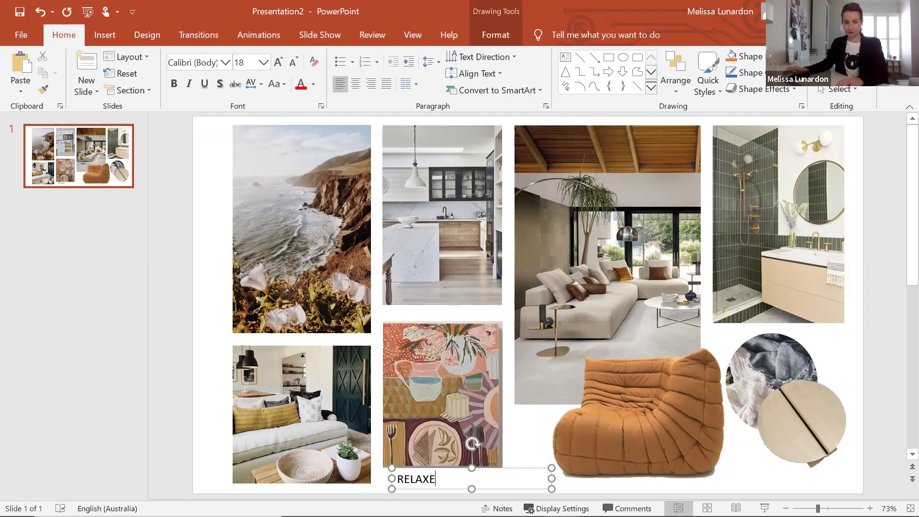
pyautogui.write('D | SOFT')
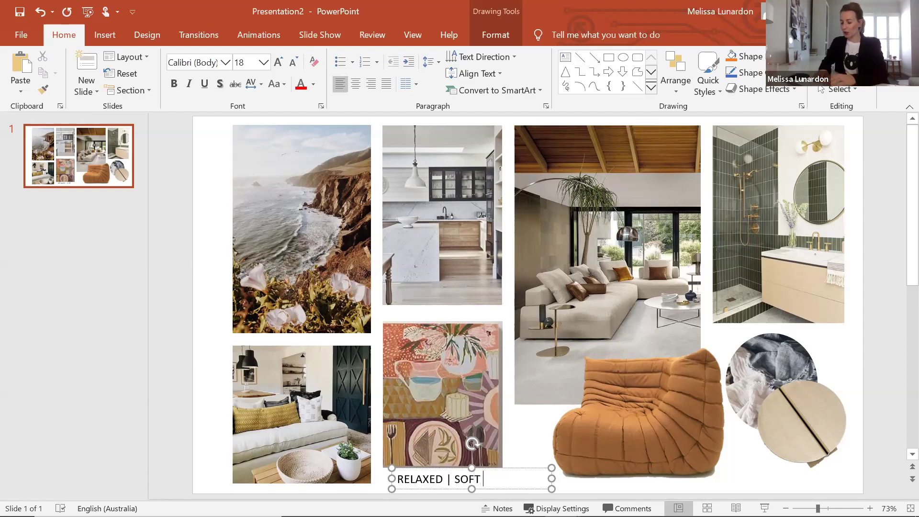
pyautogui.write(' | C')
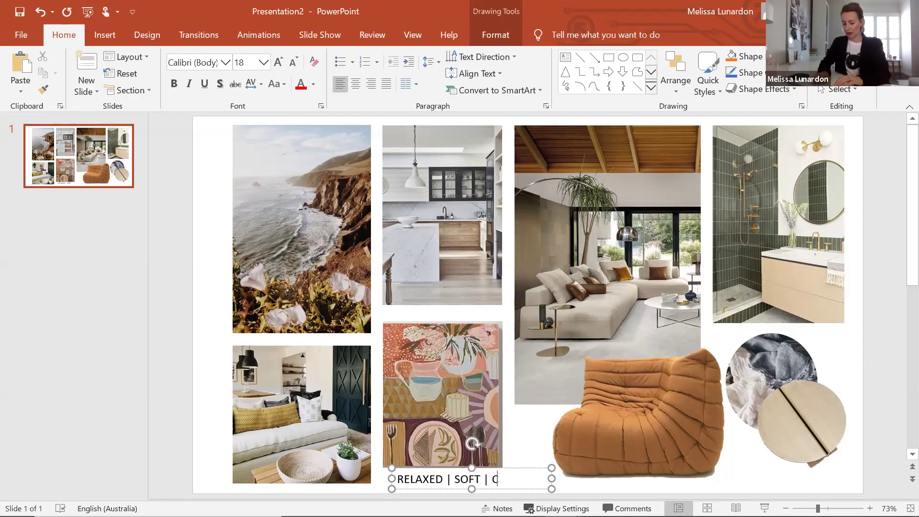
pyautogui.write('OMFORT')
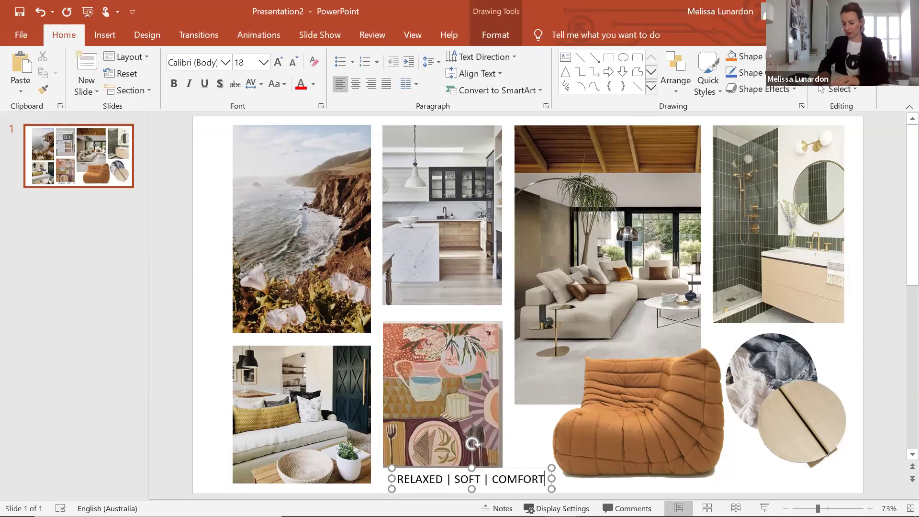
pyautogui.write('IN')
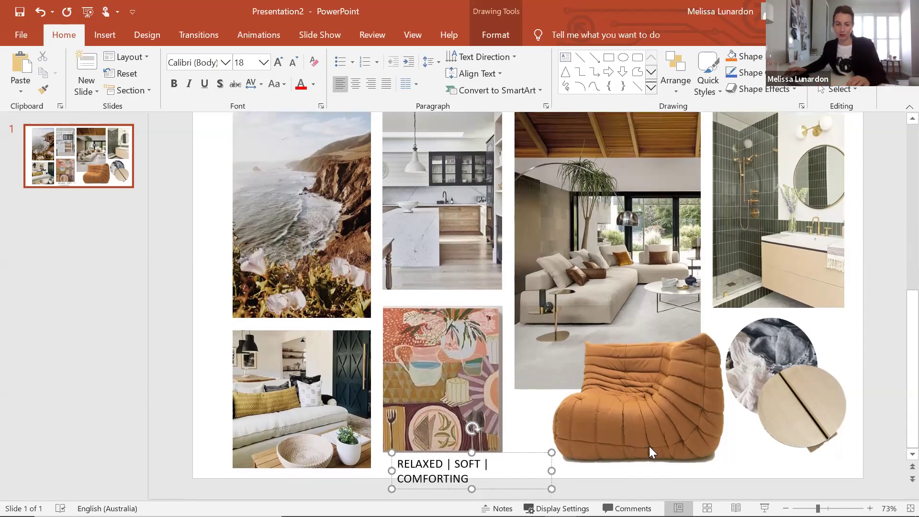
pyautogui.write('G')
pyautogui.moveTo(551, 471)
pyautogui.mouseDown()
pyautogui.moveTo(586, 470)
pyautogui.moveTo(554, 470)
pyautogui.mouseUp()
pyautogui.click(877, 354)
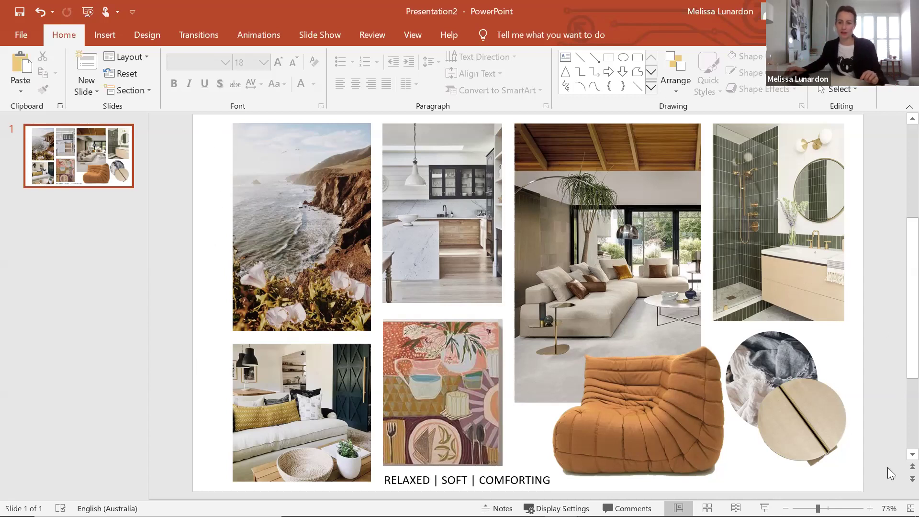
# Step: Shift all nine pictures left as a group, then move the caption left to match
pyautogui.moveTo(883, 488); pyautogui.dragTo(168, 52)
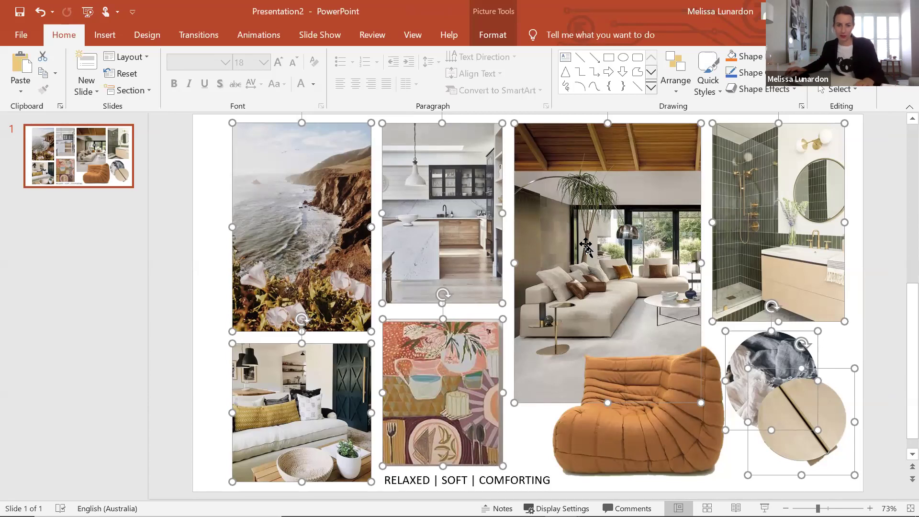
pyautogui.moveTo(586, 245); pyautogui.dragTo(573, 238)
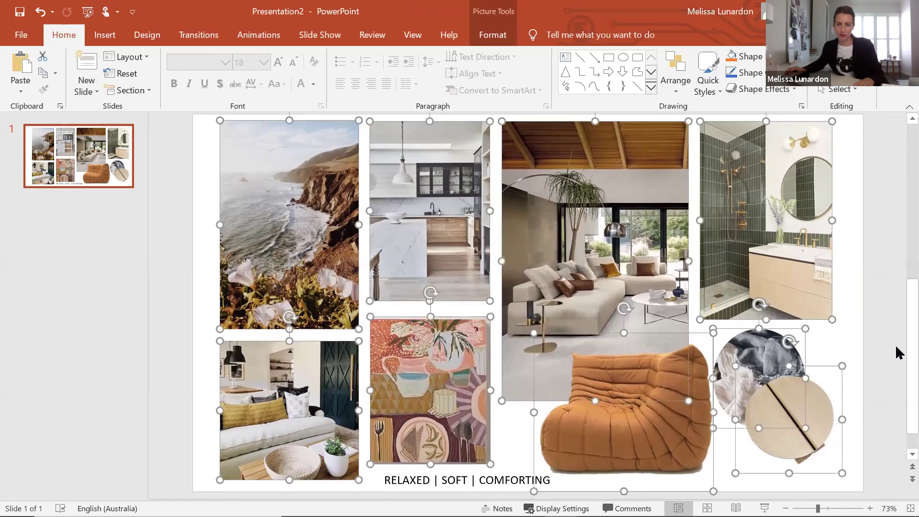
pyautogui.click(867, 318)
pyautogui.click(511, 479)
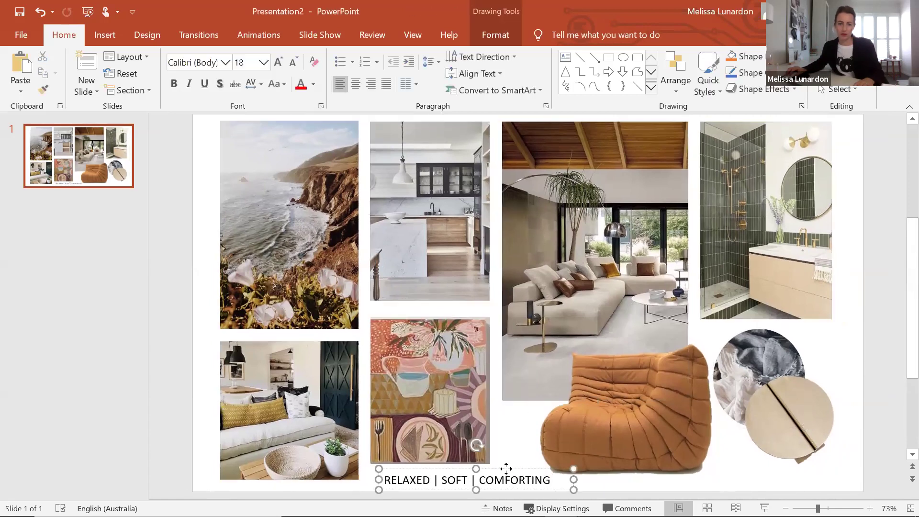
pyautogui.moveTo(509, 467); pyautogui.dragTo(499, 469)
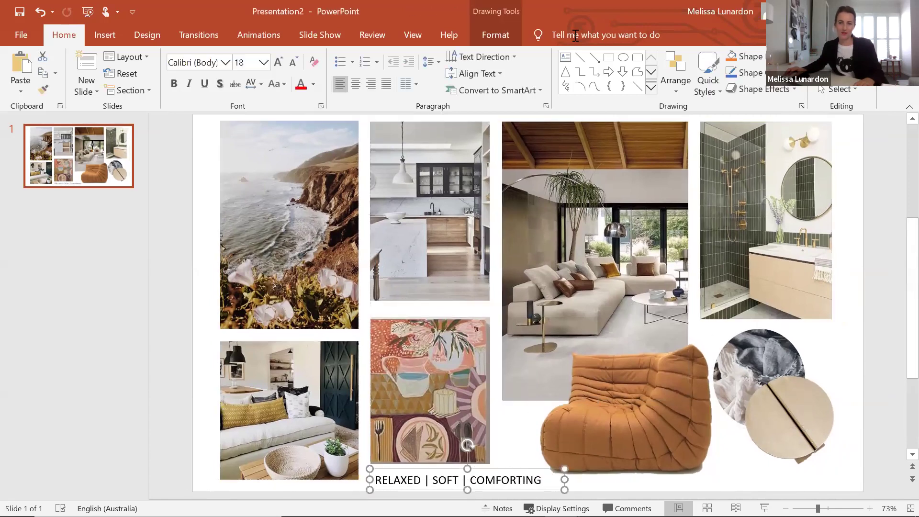